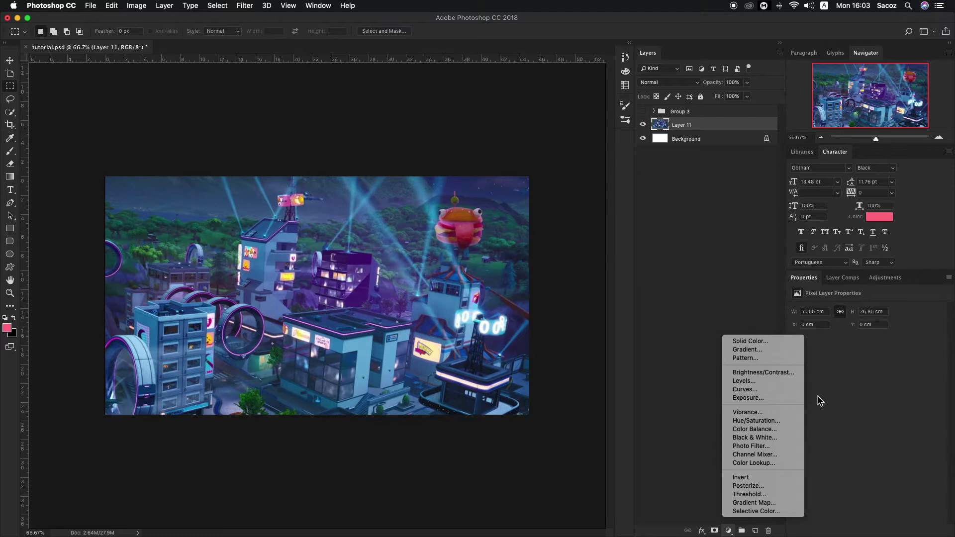
# - Add a Gradient Map adjustment above the city image, using the gradient from dark red #a71b38 to pink #fc7286
pyautogui.click(774, 503)
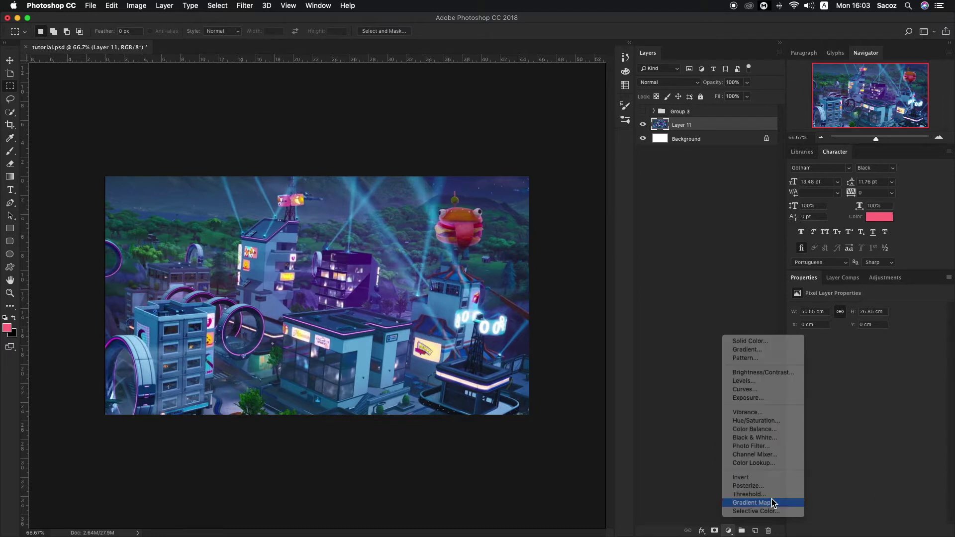
pyautogui.click(833, 317)
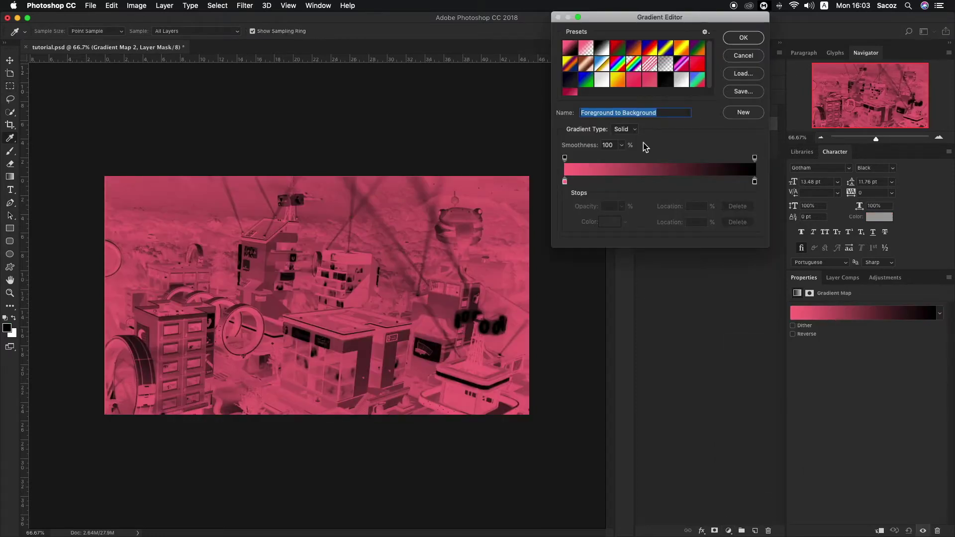
pyautogui.scroll(-1, 601, 84)
pyautogui.click(566, 93)
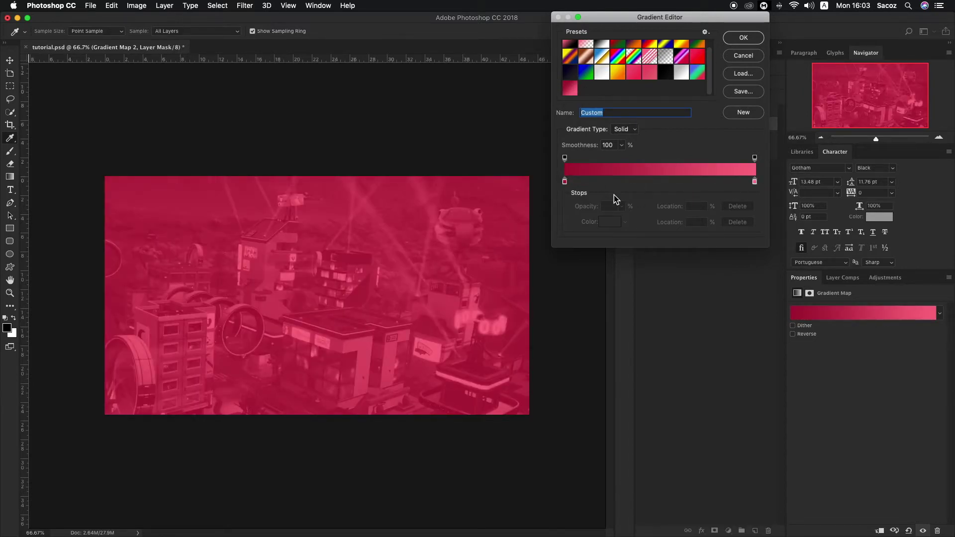
pyautogui.doubleClick(564, 182)
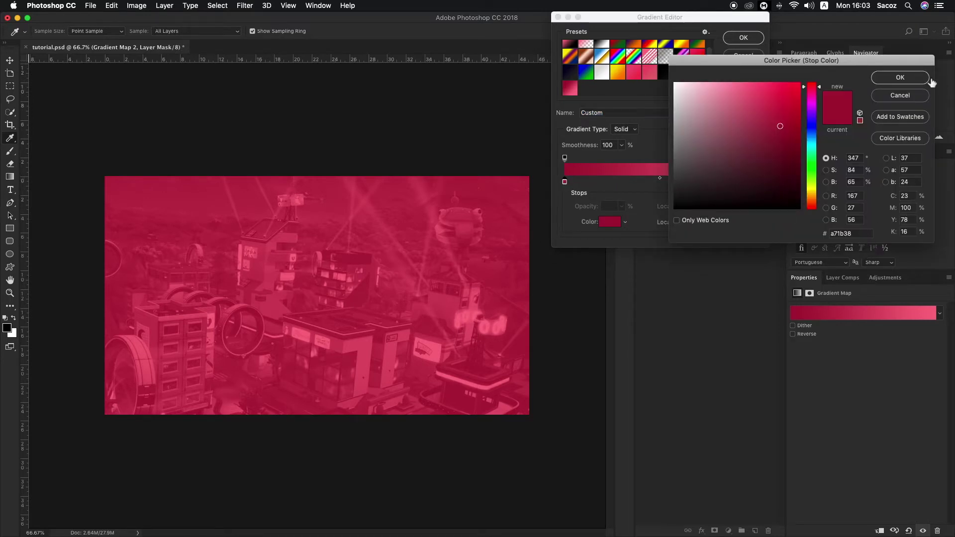
pyautogui.click(900, 78)
pyautogui.doubleClick(755, 184)
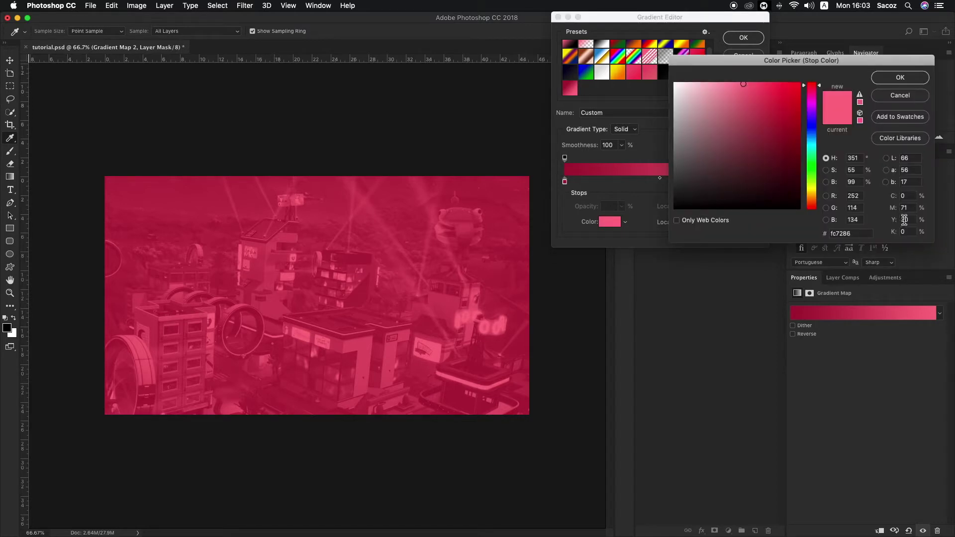
pyautogui.click(886, 81)
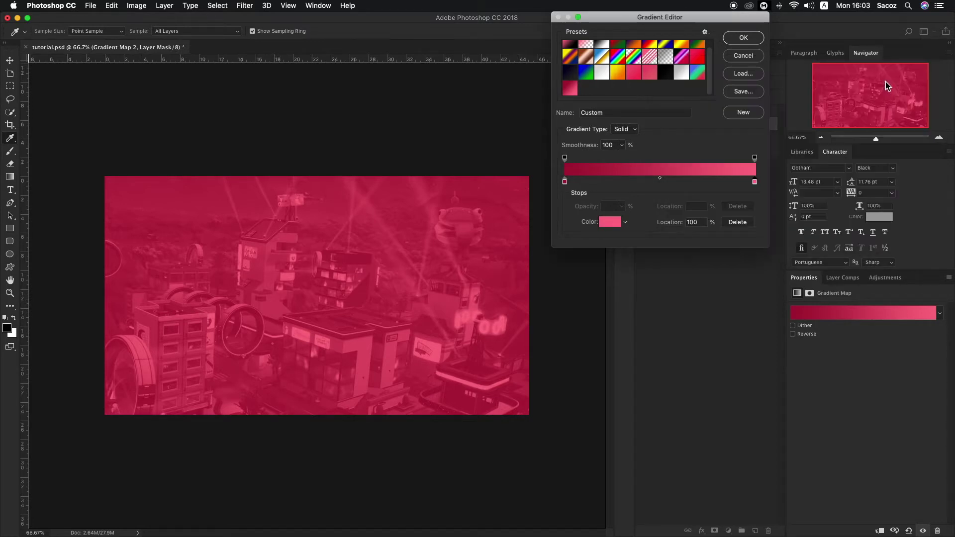
pyautogui.click(743, 38)
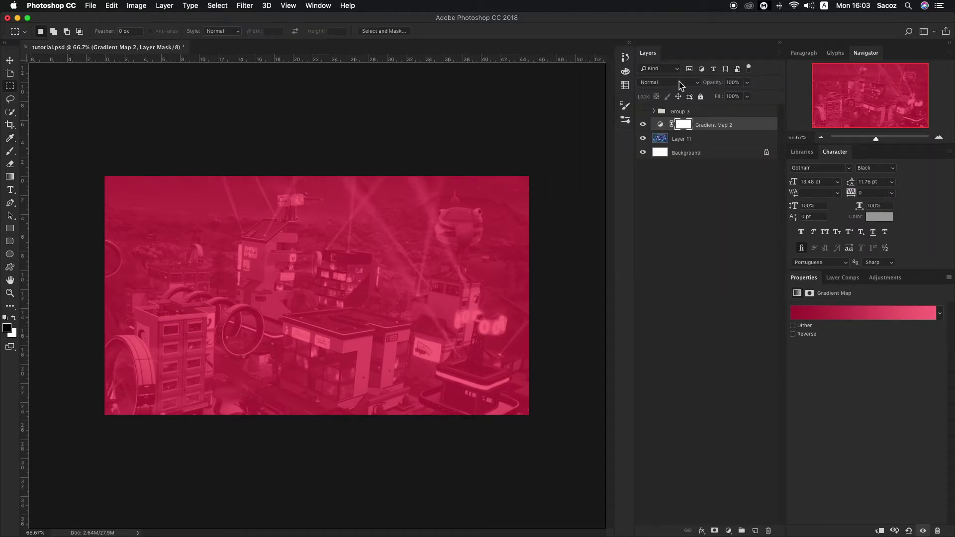
# - Clip the Gradient Map to the city image and paste the character artwork from Group 3 above it as a new layer
pyautogui.click(660, 111)
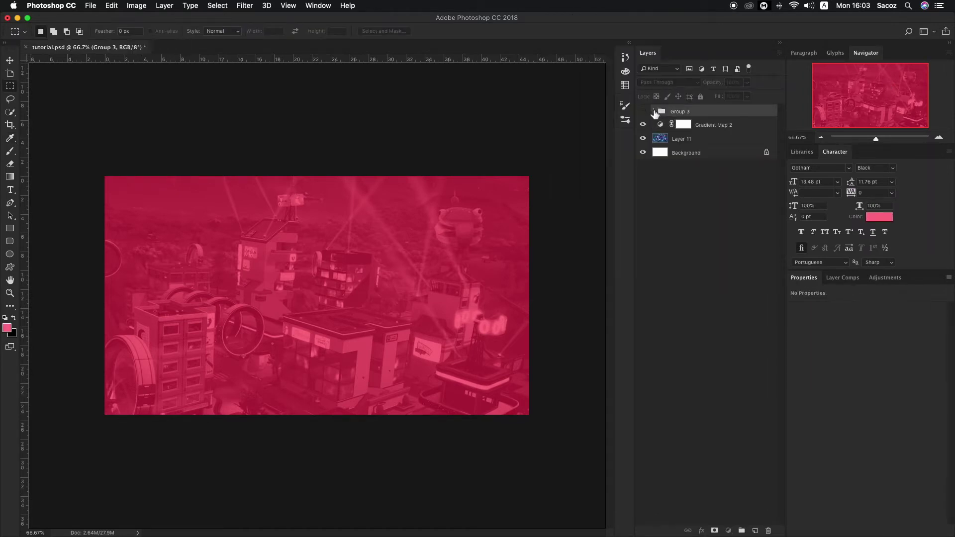
pyautogui.click(655, 111)
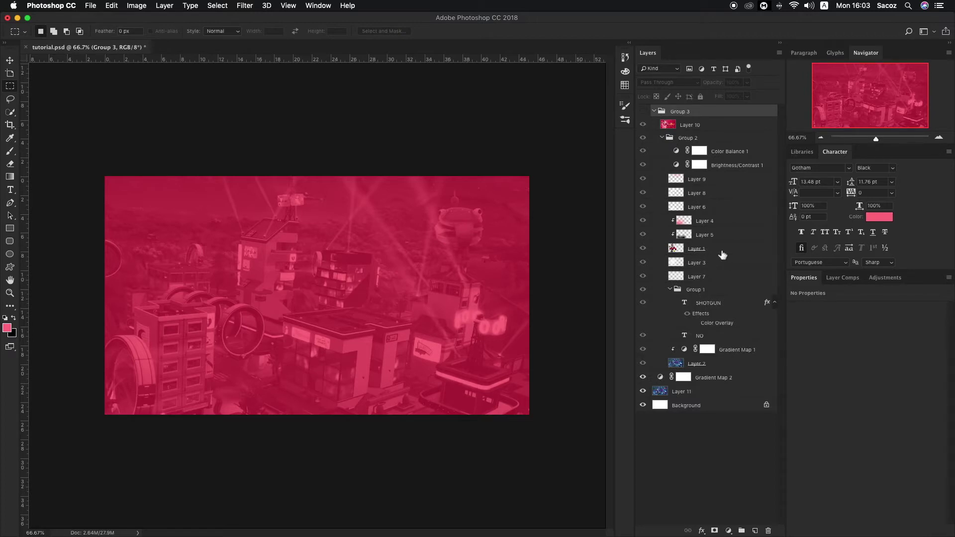
pyautogui.click(718, 251)
pyautogui.click(643, 111)
pyautogui.click(643, 111)
pyautogui.click(654, 111)
pyautogui.click(711, 128)
pyautogui.press('super+v')
pyautogui.moveTo(711, 131)
pyautogui.mouseDown()
pyautogui.moveTo(717, 149)
pyautogui.moveTo(719, 128)
pyautogui.mouseUp()
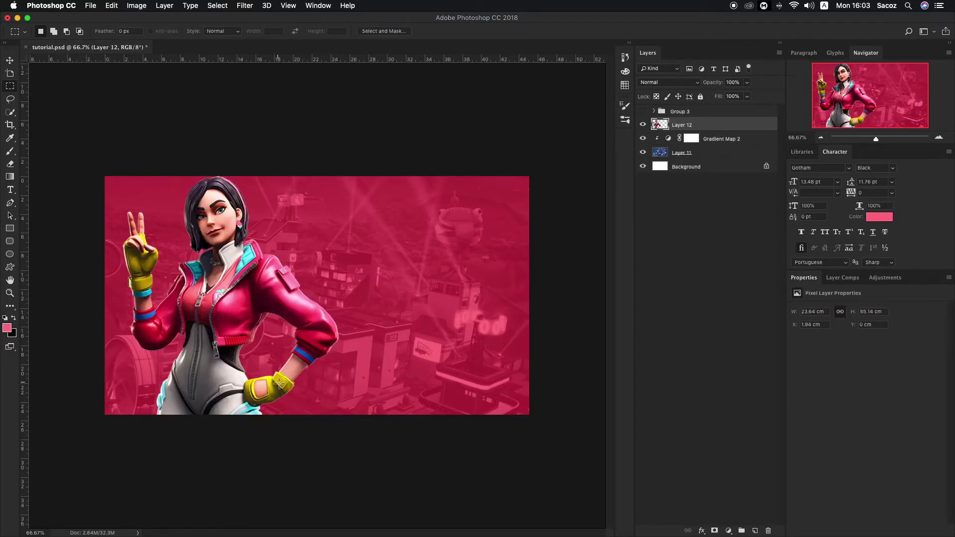
# - Add the text "NO" beside the character's shoulder and enlarge it to about 184 pt
pyautogui.press('v')
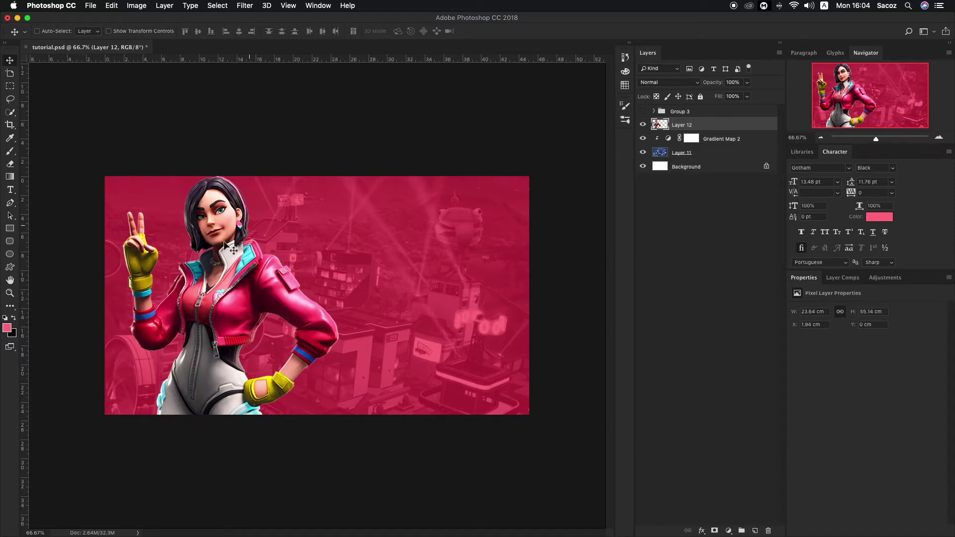
pyautogui.press('t')
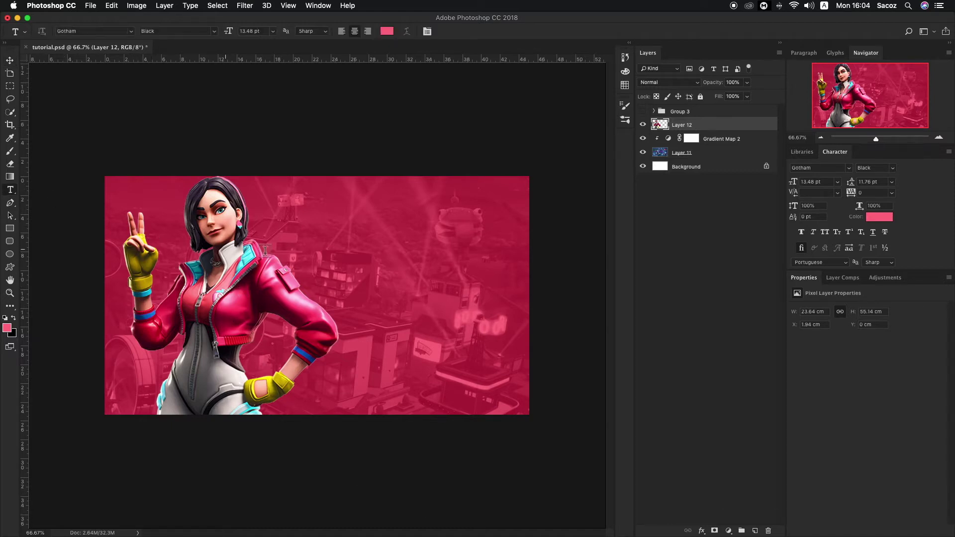
pyautogui.click(367, 266)
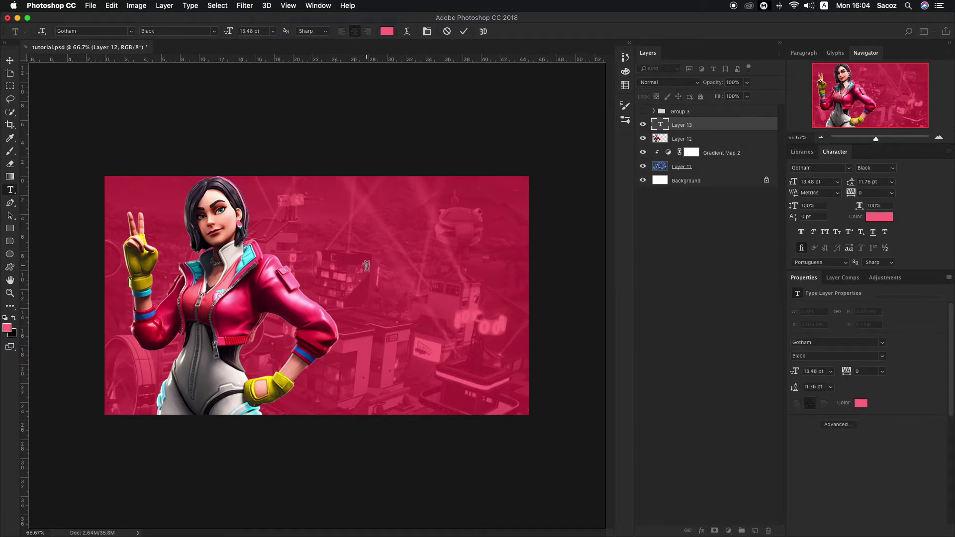
pyautogui.write('NO')
pyautogui.click(9, 61)
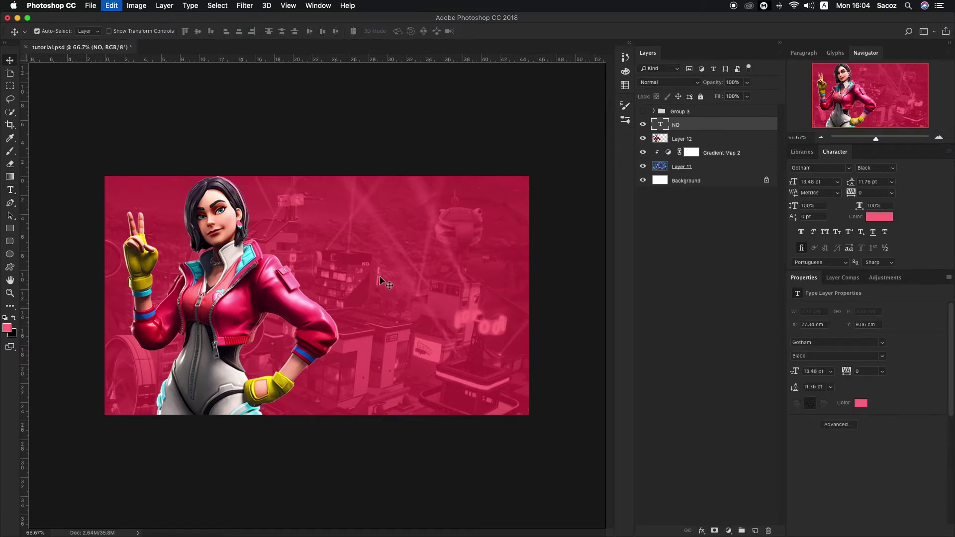
pyautogui.hotkey('ctrl', 't')
pyautogui.moveTo(377, 273); pyautogui.dragTo(419, 302)
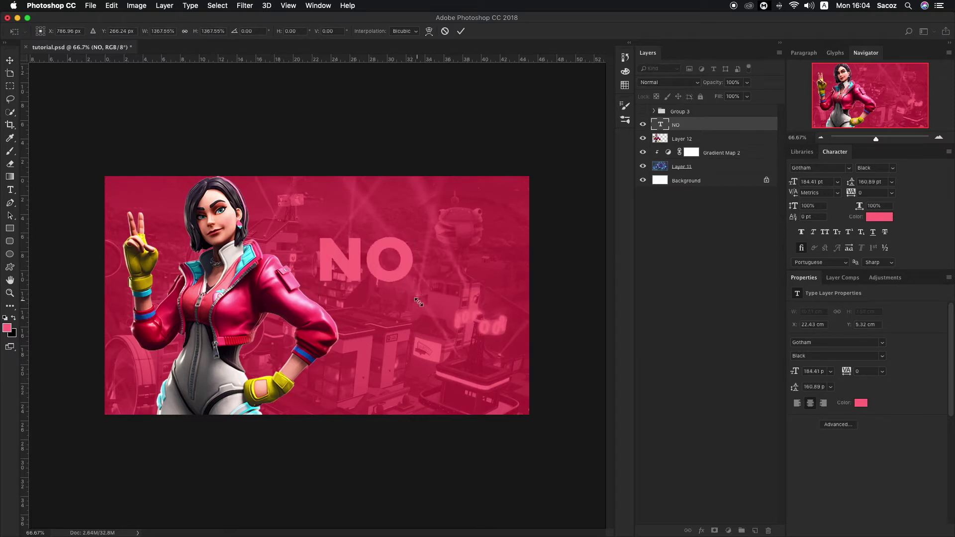
pyautogui.press('Return')
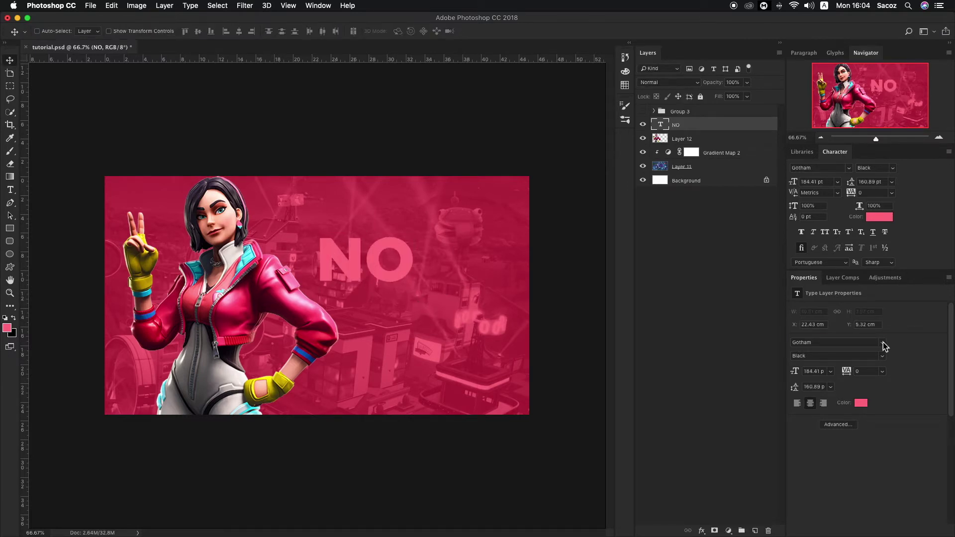
# - Change the "NO" text to Gotham's Bold weight and colour it white
pyautogui.click(881, 343)
pyautogui.click(882, 343)
pyautogui.click(882, 355)
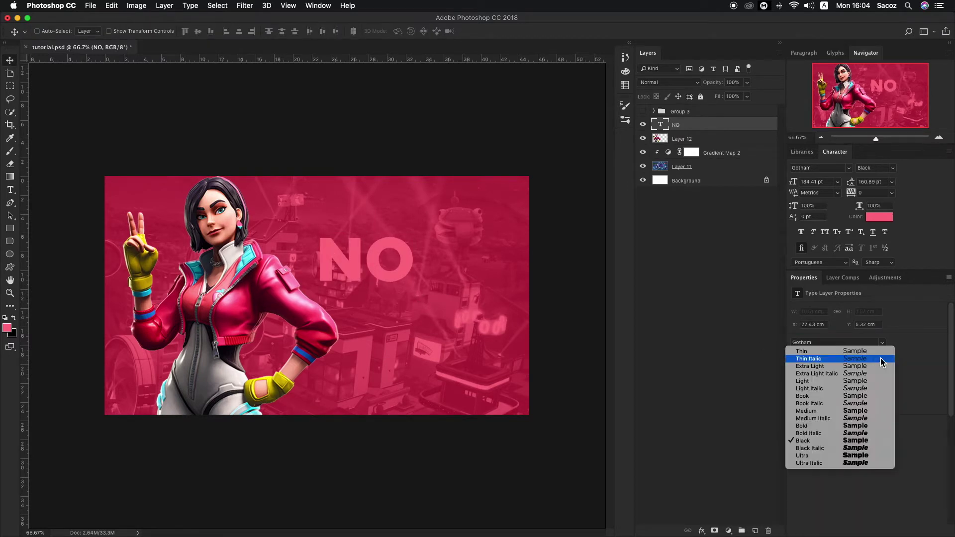
pyautogui.click(839, 427)
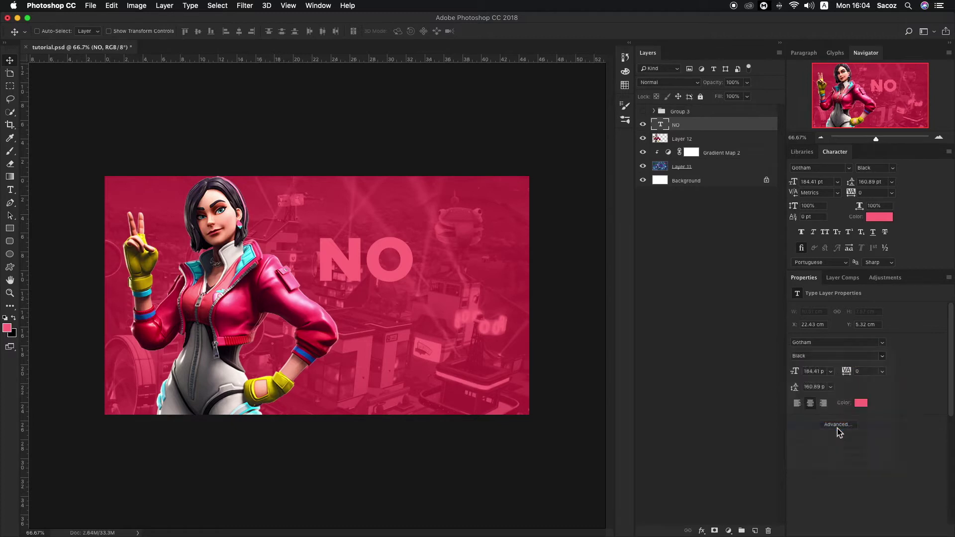
pyautogui.click(860, 402)
pyautogui.moveTo(669, 84); pyautogui.dragTo(661, 73)
pyautogui.press('Return')
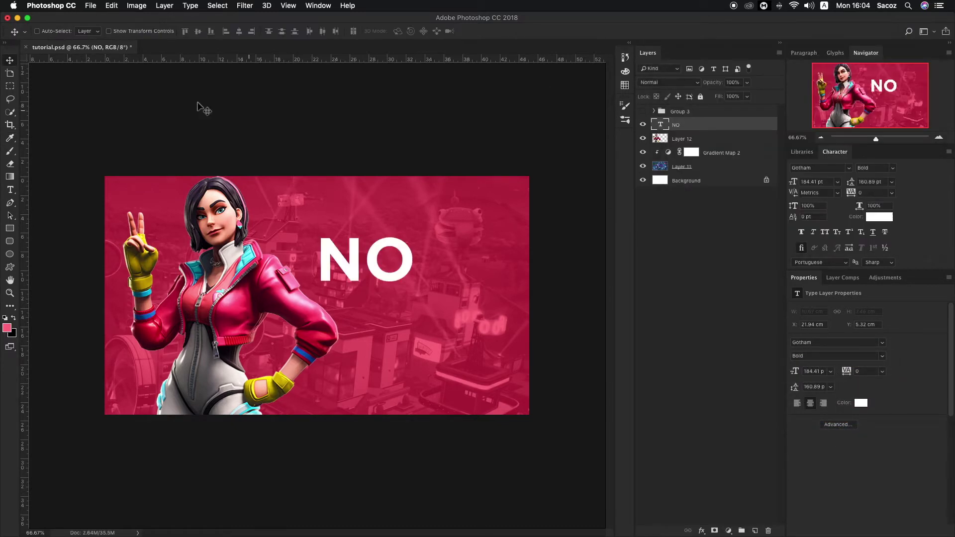
# - Scale the "NO" text down to about 118 pt
pyautogui.press('super+t')
pyautogui.moveTo(420, 229); pyautogui.dragTo(400, 246)
pyautogui.press('Return')
# - Duplicate the "NO" text directly below the original and change the copy's wording to "SHOTGUN"
pyautogui.moveTo(376, 277); pyautogui.dragTo(379, 306)
pyautogui.press('super+z')
pyautogui.doubleClick(370, 296)
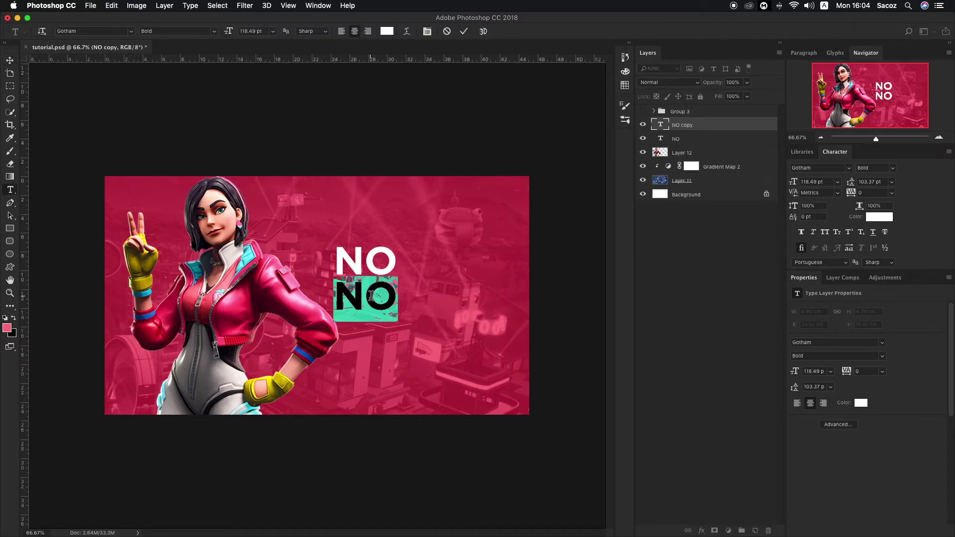
pyautogui.write('SHOTGUN')
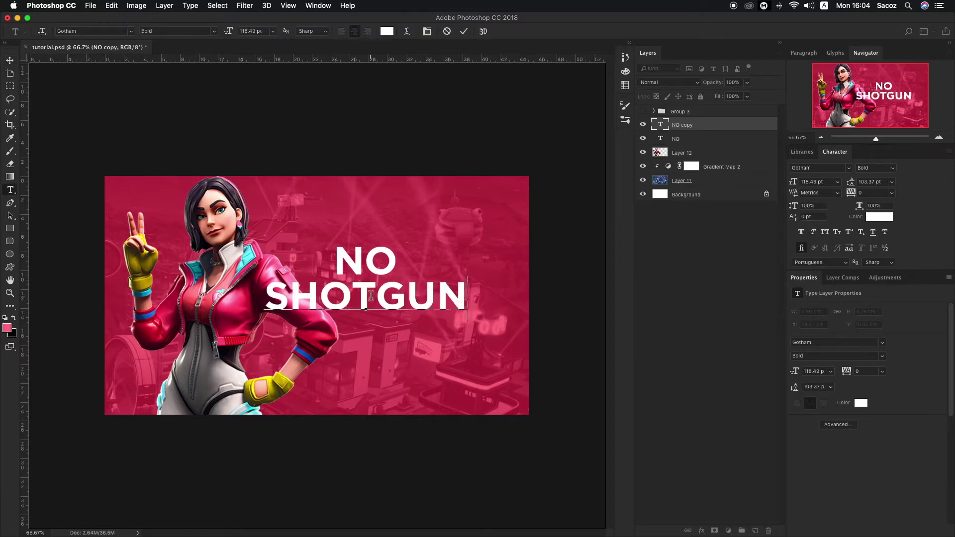
pyautogui.click(9, 60)
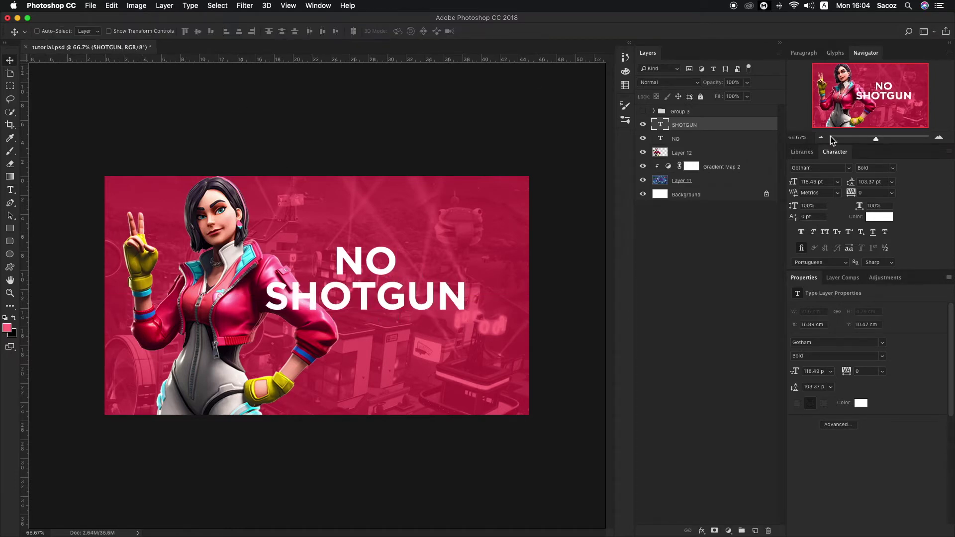
# - Recolour the new "SHOTGUN" text with yellow #fce220, copied from the matching text layer in Group 3
pyautogui.click(654, 112)
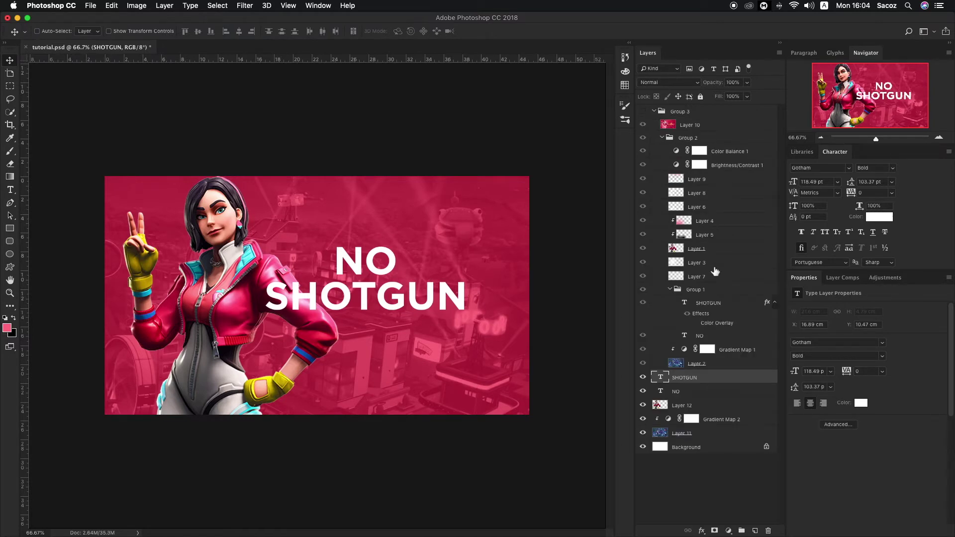
pyautogui.click(717, 303)
pyautogui.click(861, 404)
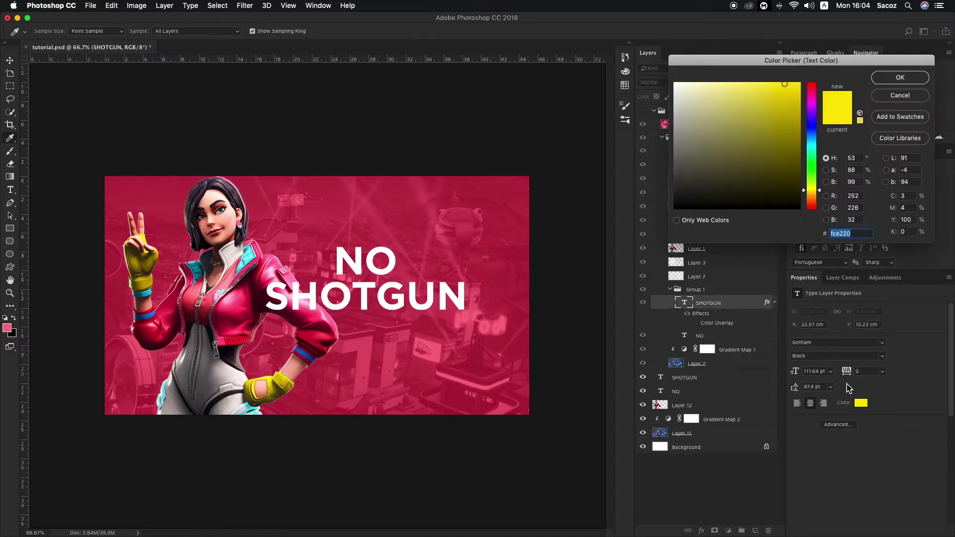
pyautogui.press('Return')
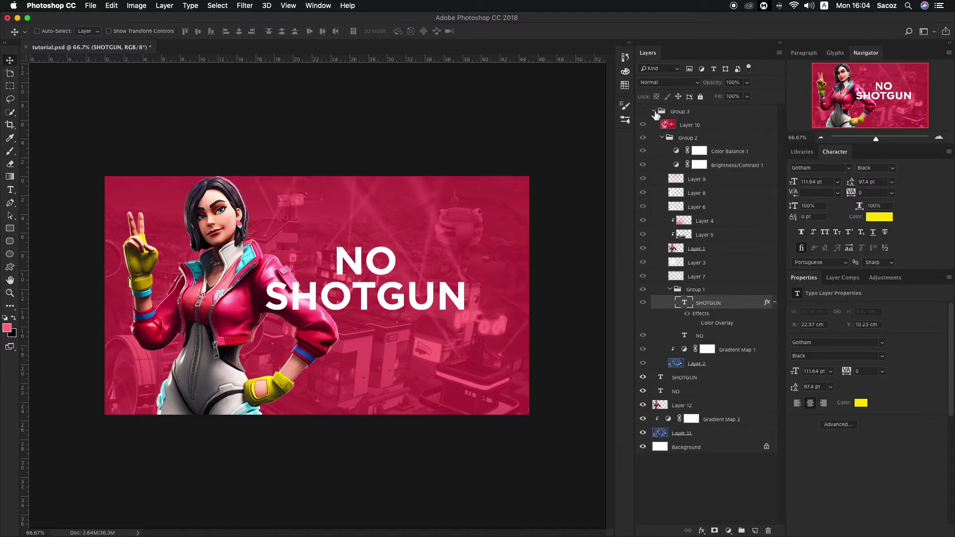
pyautogui.click(654, 113)
pyautogui.click(704, 129)
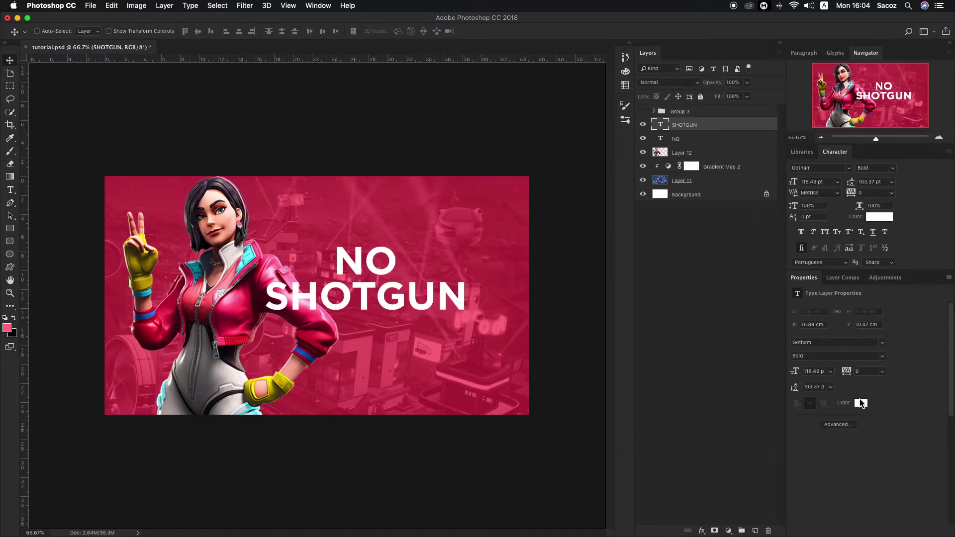
pyautogui.click(860, 403)
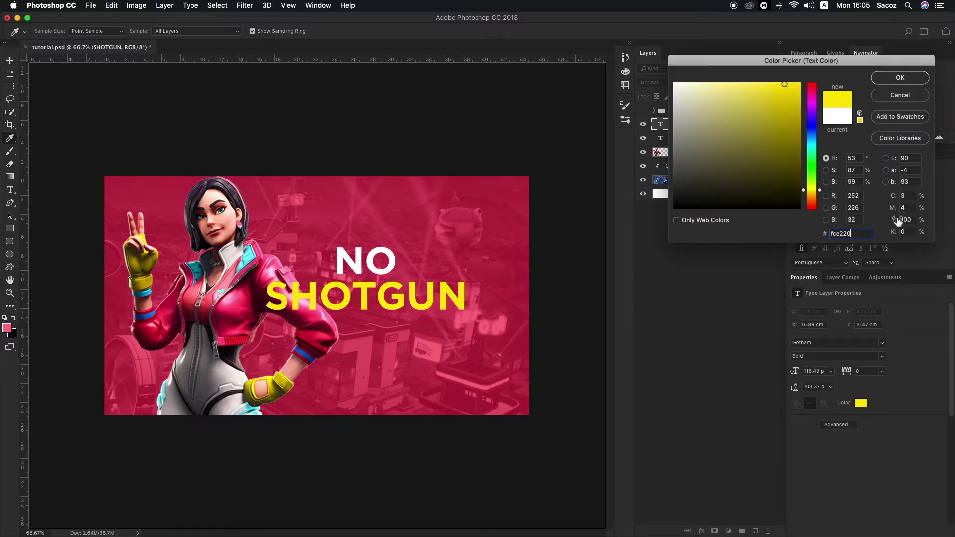
pyautogui.press('Return')
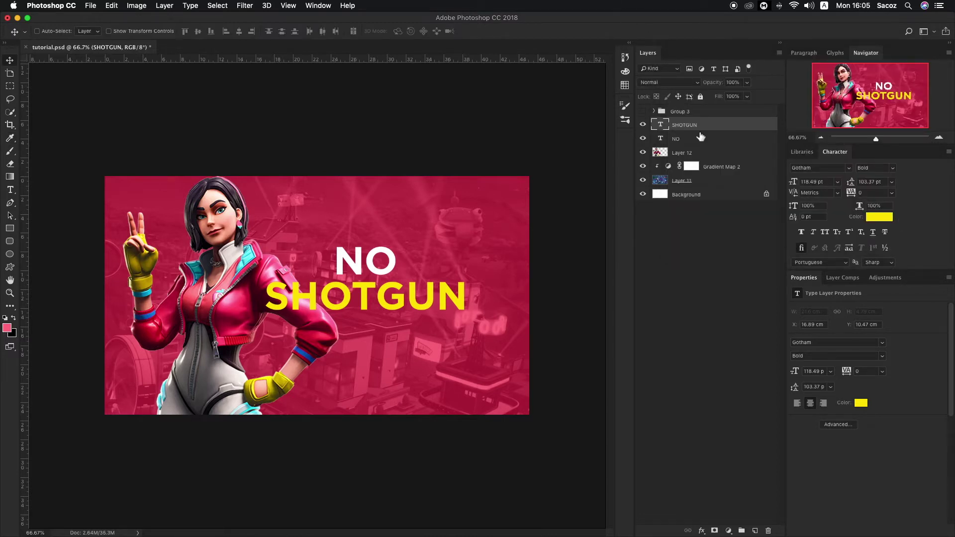
# - Group the "SHOTGUN" and "NO" layers and transform the group: away from the character, about 97% scale, lines slanting upward to the right
pyautogui.keyDown('super'); pyautogui.click(700, 139); pyautogui.keyUp('super')
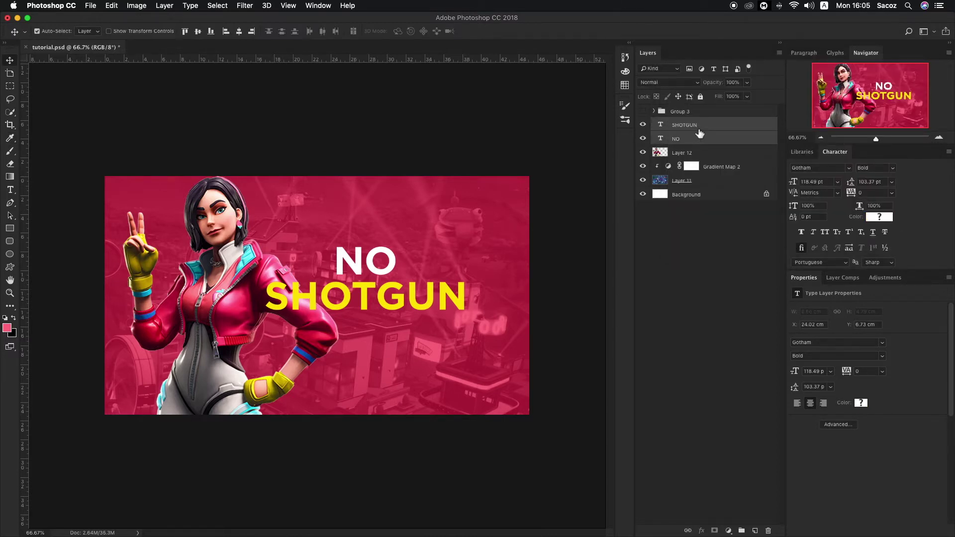
pyautogui.press('super+g')
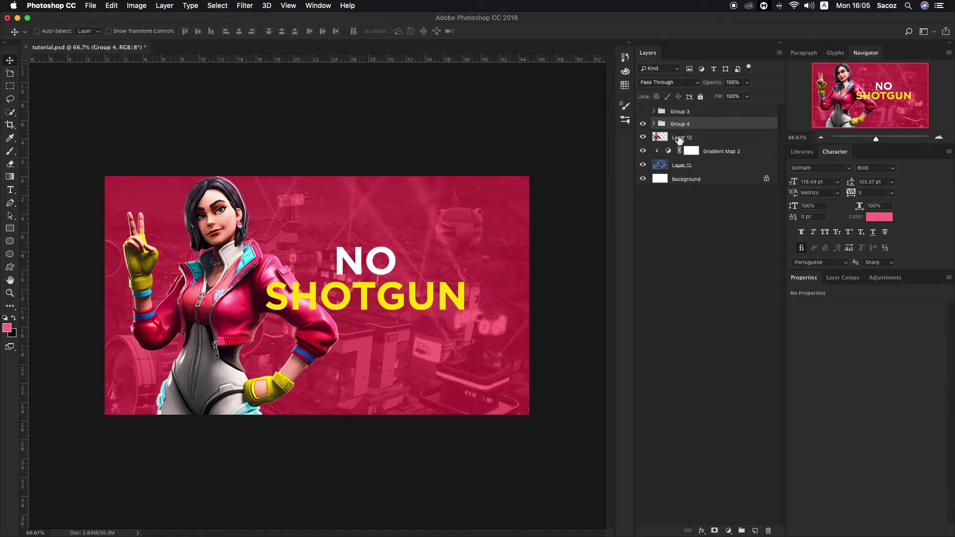
pyautogui.press('super+t')
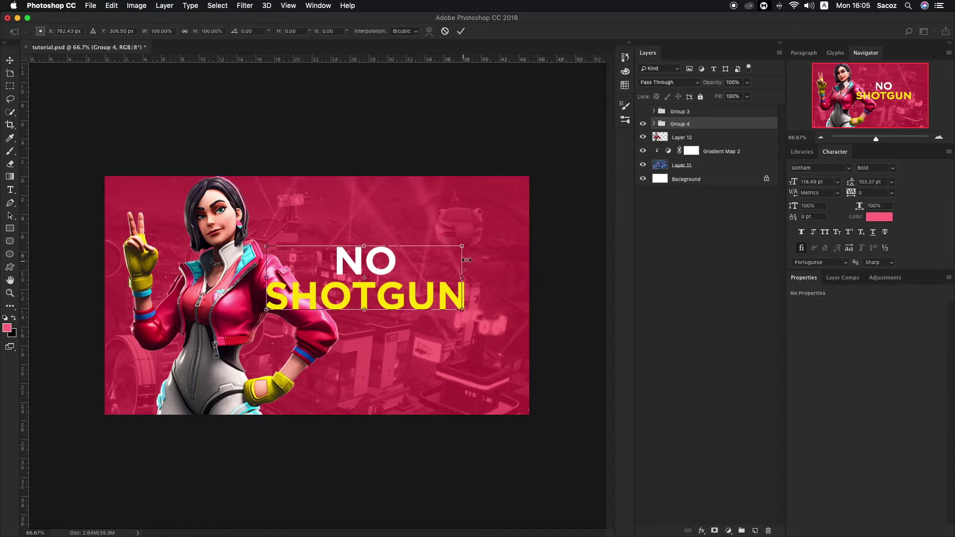
pyautogui.moveTo(462, 245); pyautogui.dragTo(497, 253)
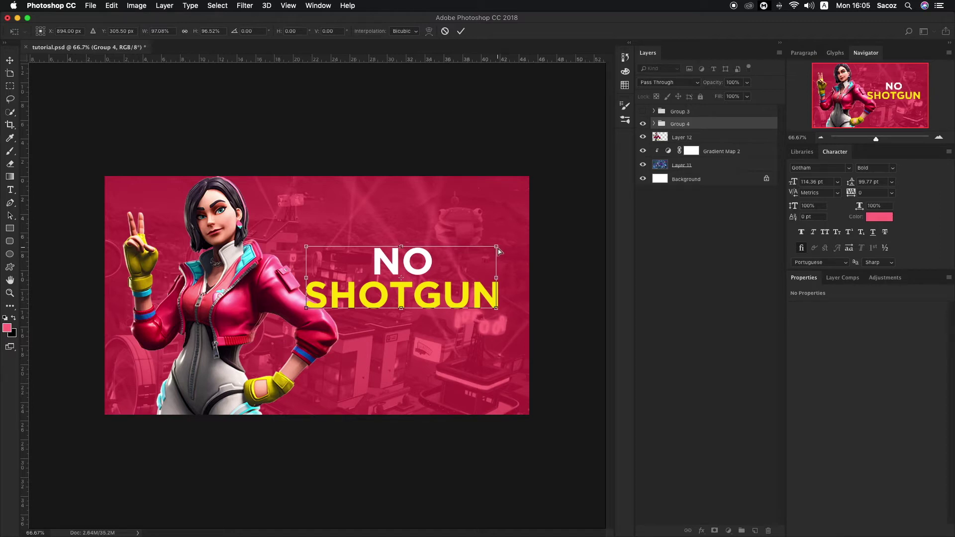
pyautogui.moveTo(499, 251); pyautogui.dragTo(499, 235)
pyautogui.press('Return')
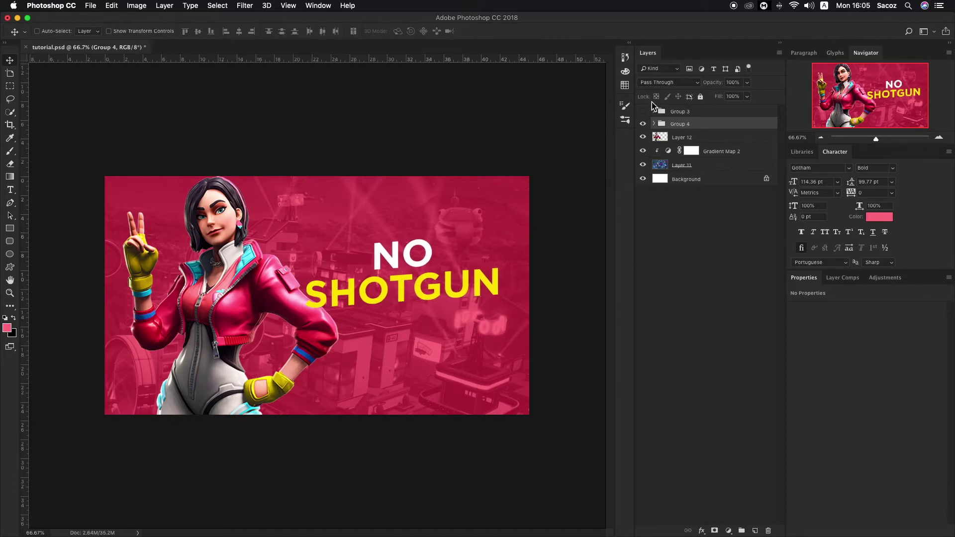
# - Change the font weight of the "SHOTGUN" text in Group 4 to Black, using Group 3 as the reference
pyautogui.click(642, 112)
pyautogui.click(643, 112)
pyautogui.click(654, 124)
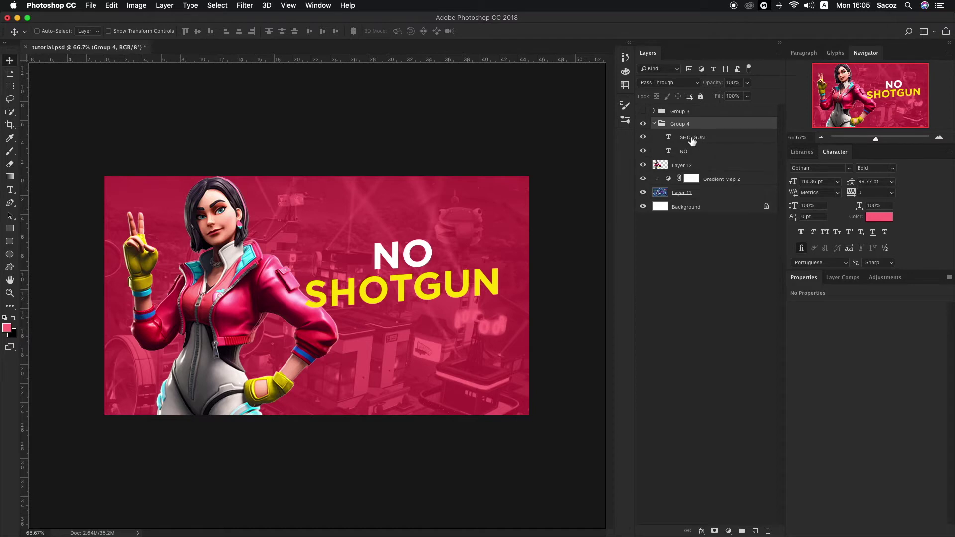
pyautogui.click(691, 139)
pyautogui.click(882, 357)
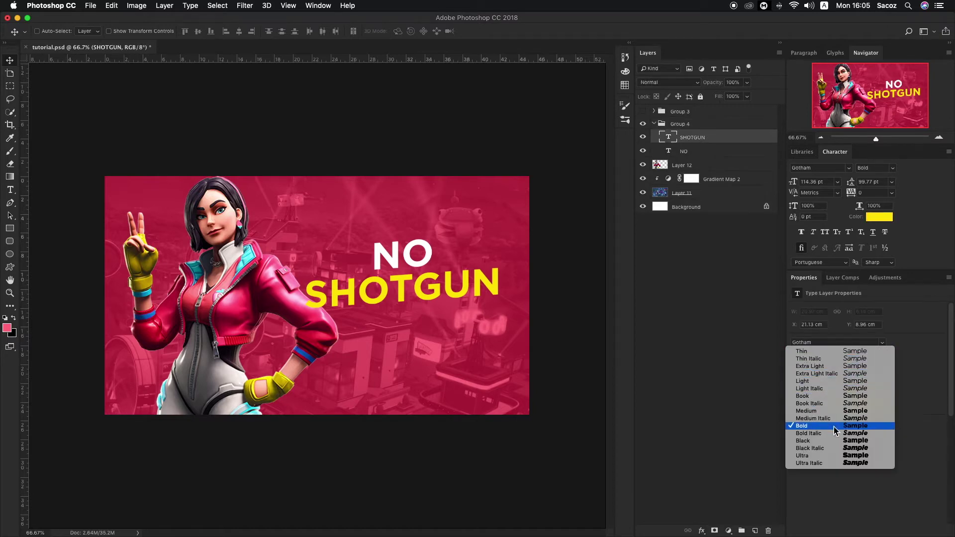
pyautogui.click(867, 420)
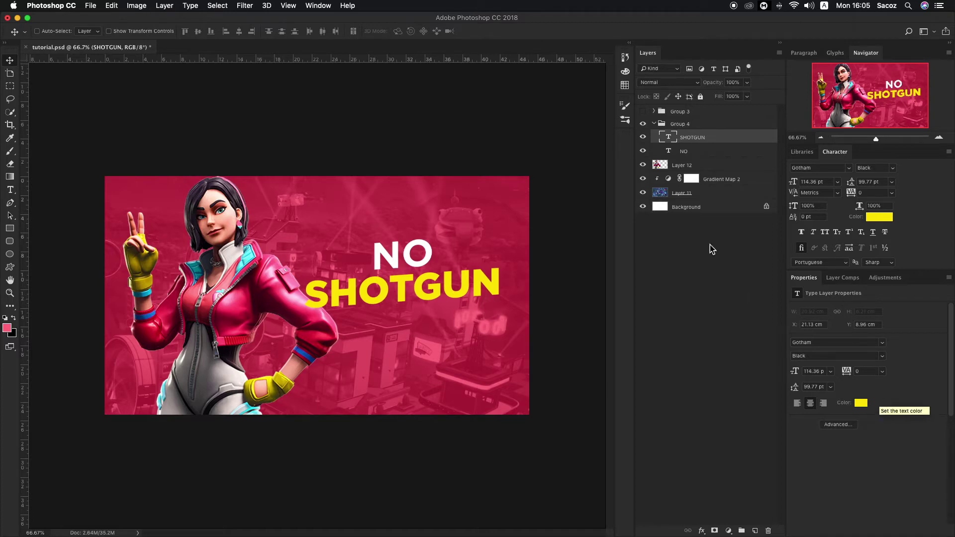
# - Scale the "NO" text down to about 69 pt, close above the middle of "SHOTGUN"
pyautogui.click(642, 112)
pyautogui.click(643, 111)
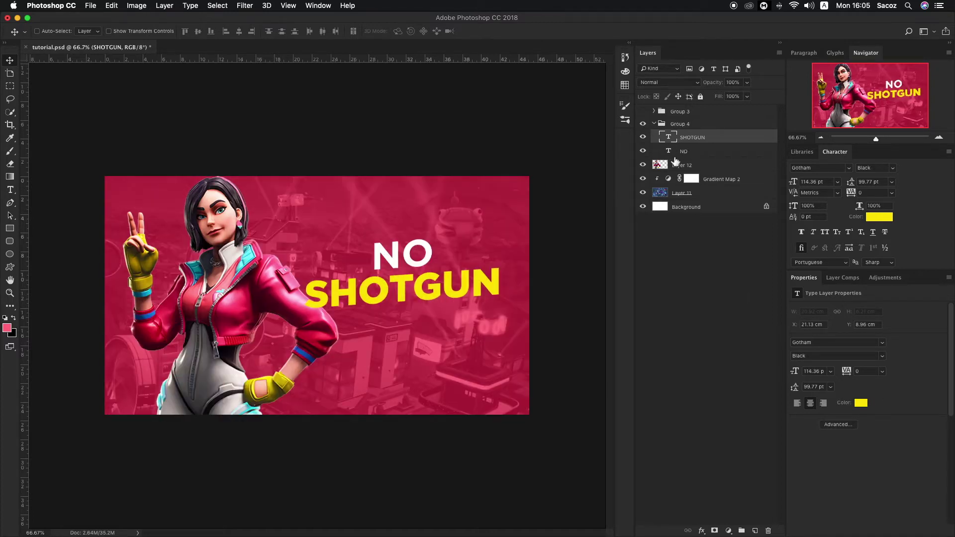
pyautogui.click(669, 150)
pyautogui.press('super+t')
pyautogui.moveTo(439, 229); pyautogui.dragTo(420, 249)
pyautogui.press('Return')
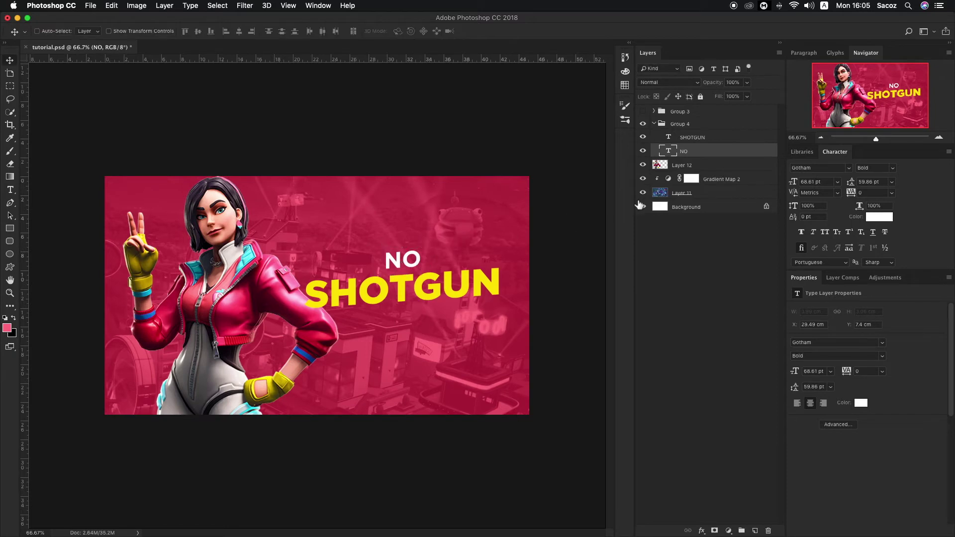
# - Nudge the title group slightly down and stack it beneath the character layer, Layer 12
pyautogui.click(676, 125)
pyautogui.press('super+t')
pyautogui.moveTo(441, 304); pyautogui.dragTo(447, 300)
pyautogui.press('Return')
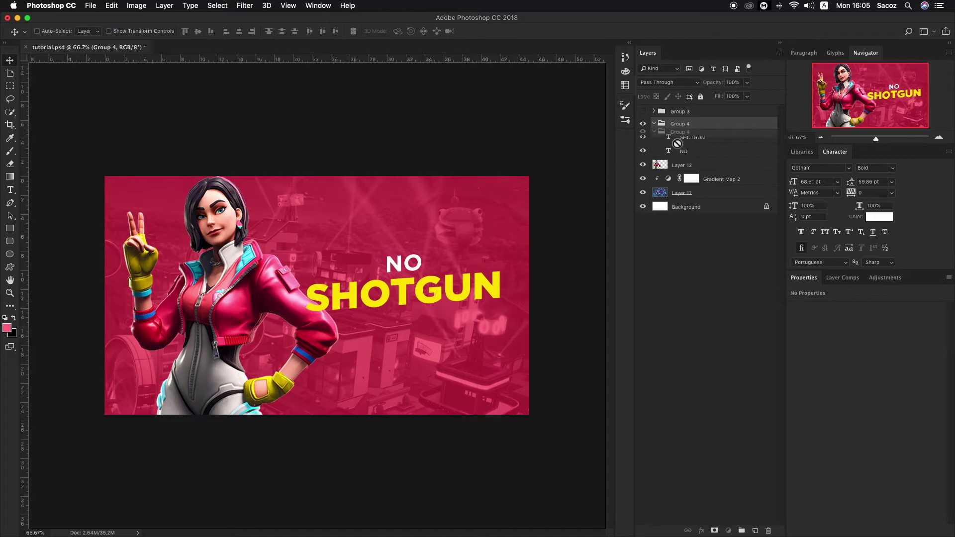
pyautogui.moveTo(690, 163); pyautogui.dragTo(686, 118)
pyautogui.click(654, 139)
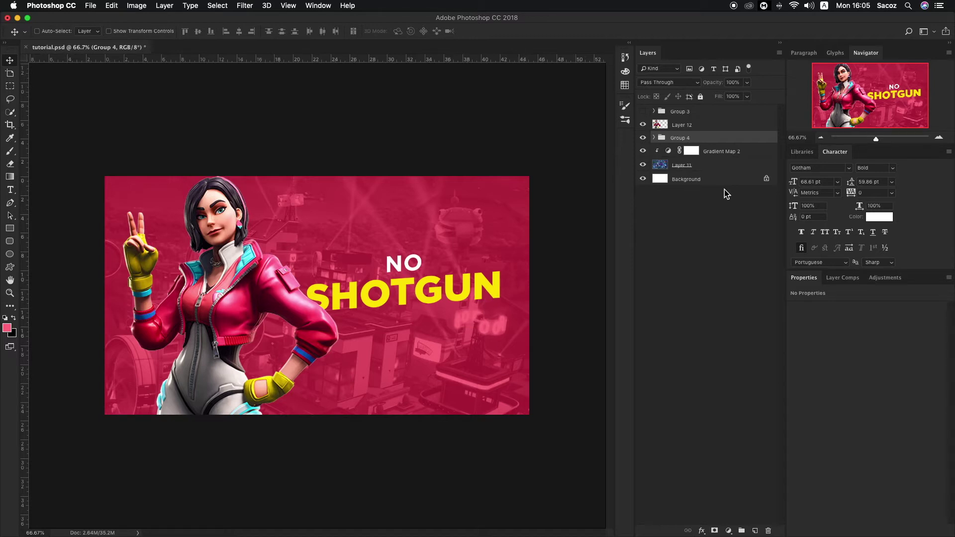
# - Paint a soft white glow behind the character with a 492 px brush on a new layer directly above Group 4
pyautogui.click(685, 125)
pyautogui.click(688, 141)
pyautogui.click(754, 530)
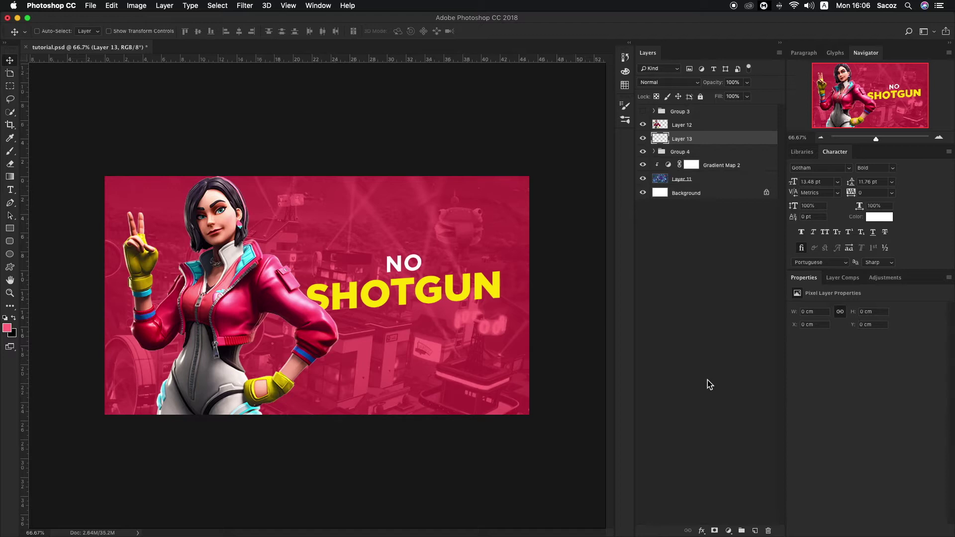
pyautogui.press('b')
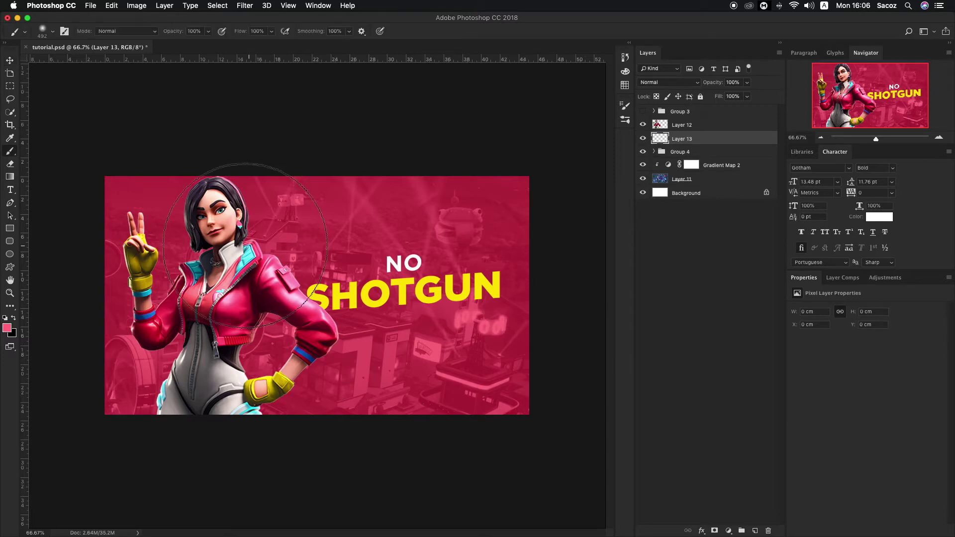
pyautogui.press('d')
pyautogui.press('x')
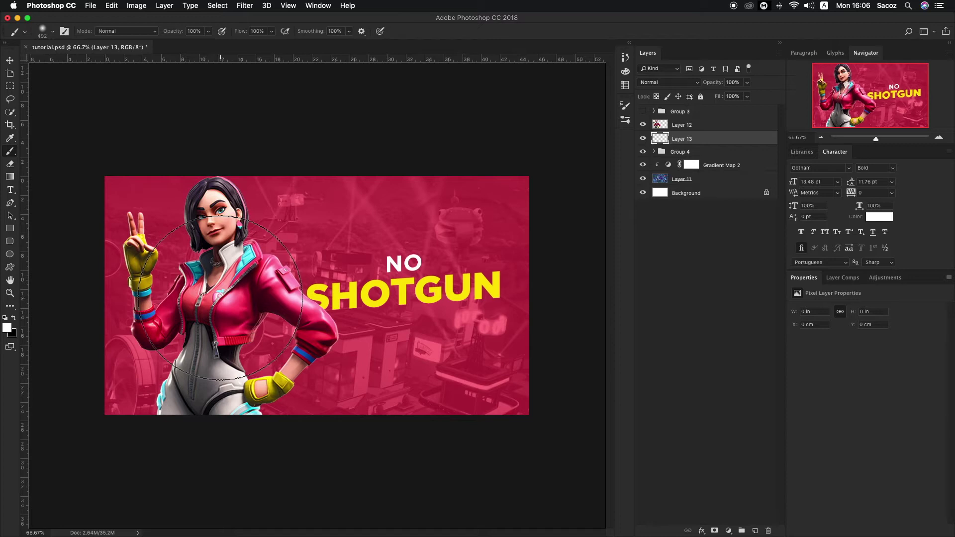
# - Enlarge the white glow so it spreads around the character and lower its layer opacity to about 82%
pyautogui.hotkey('ctrl', 't')
pyautogui.moveTo(351, 414); pyautogui.dragTo(391, 447)
pyautogui.press('Return')
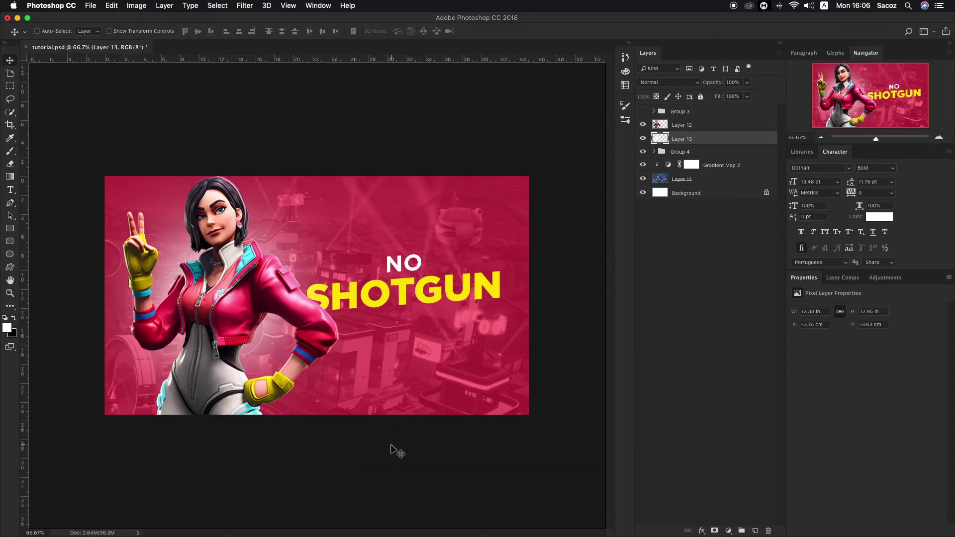
pyautogui.click(746, 83)
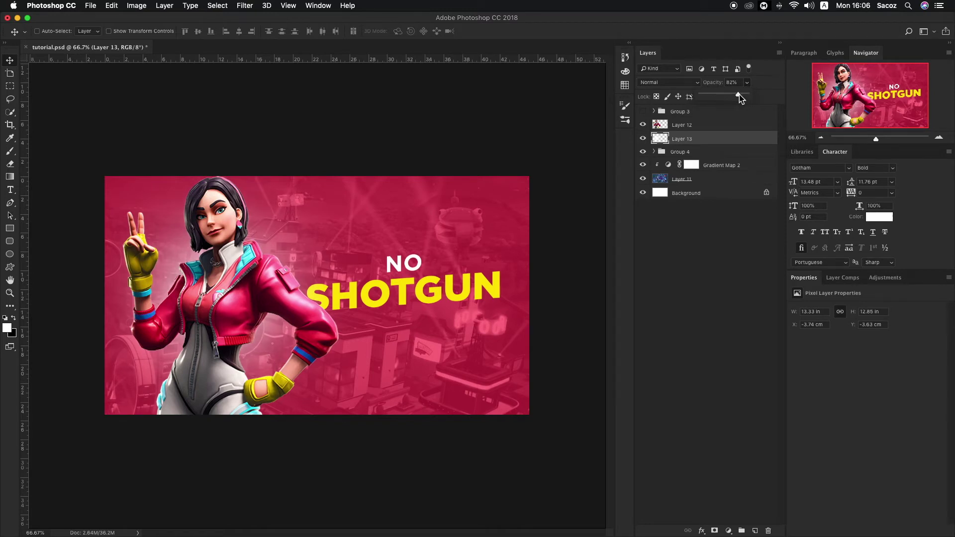
pyautogui.click(717, 126)
# - Add a new layer clipped to the character and paint a soft black shadow over the lower body
pyautogui.click(717, 127)
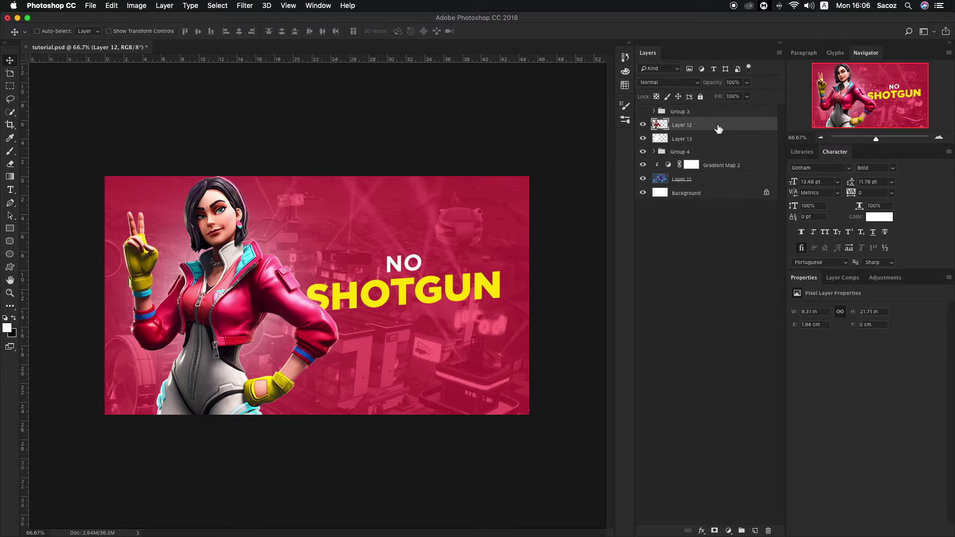
pyautogui.click(753, 529)
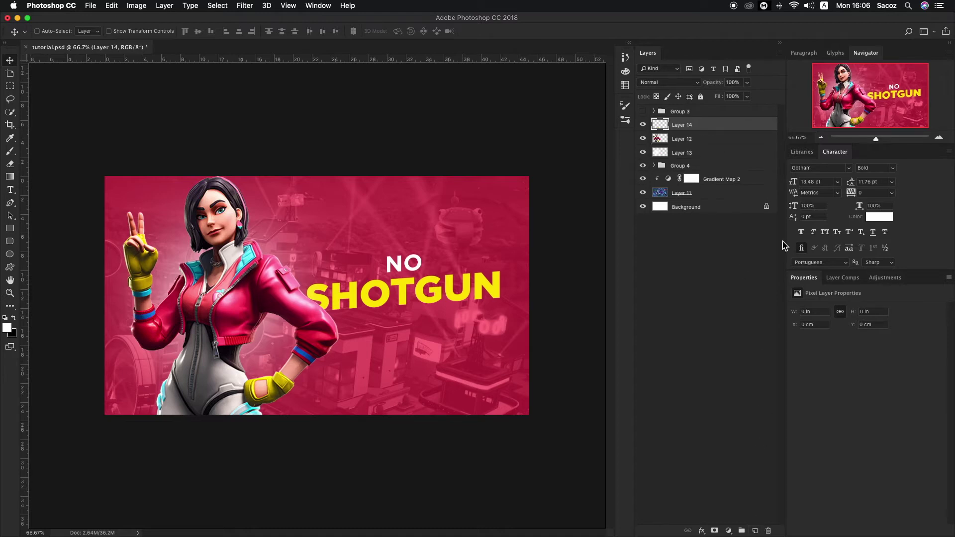
pyautogui.keyDown('alt'); pyautogui.click(727, 131); pyautogui.keyUp('alt')
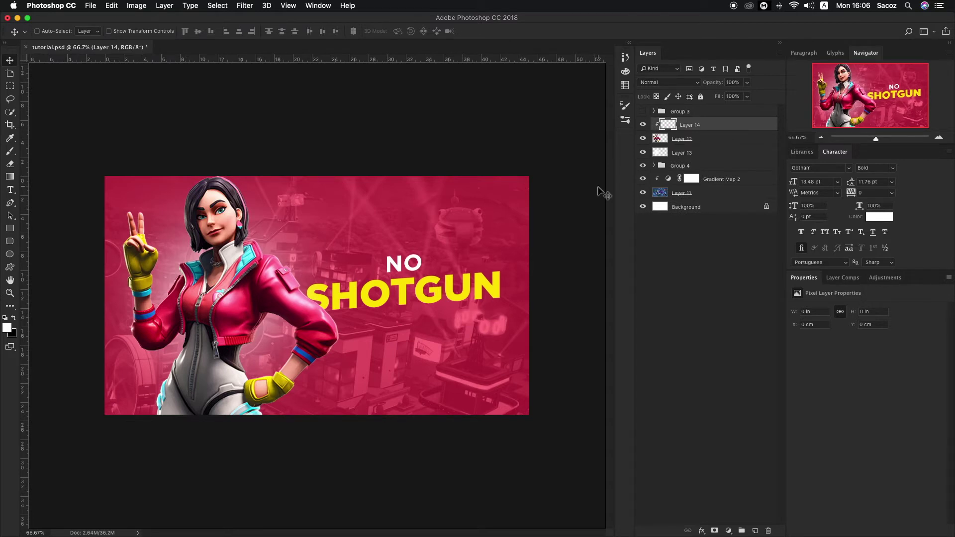
pyautogui.press('b')
pyautogui.press('x')
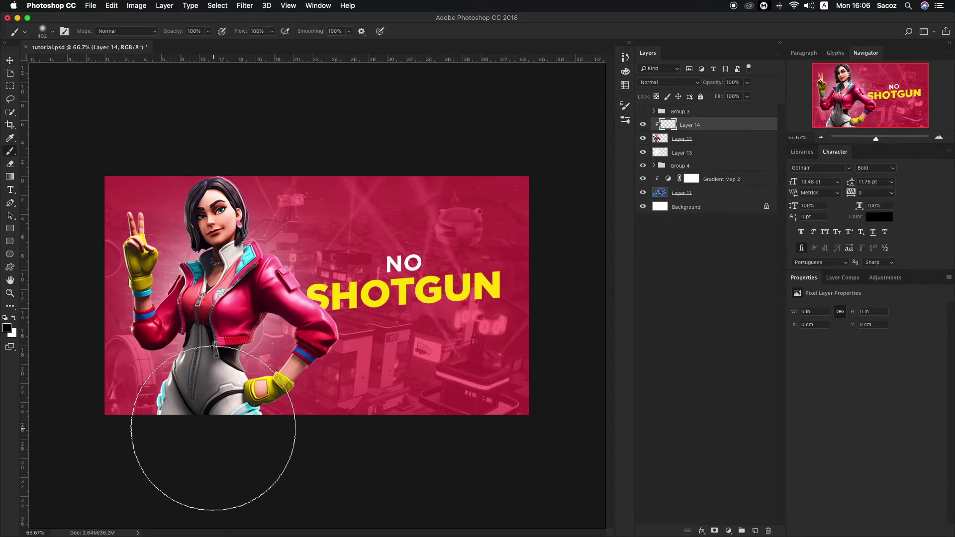
pyautogui.click(210, 428)
# - Scale the black shadow to about 202% and centre it over the character's lower body
pyautogui.hotkey('ctrl', 't')
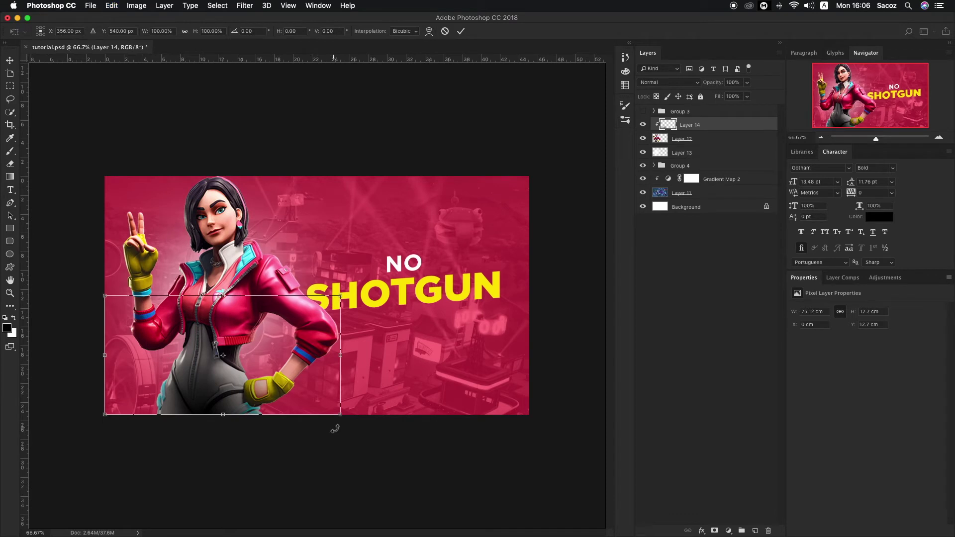
pyautogui.moveTo(342, 415); pyautogui.dragTo(458, 519)
pyautogui.moveTo(367, 435); pyautogui.dragTo(366, 427)
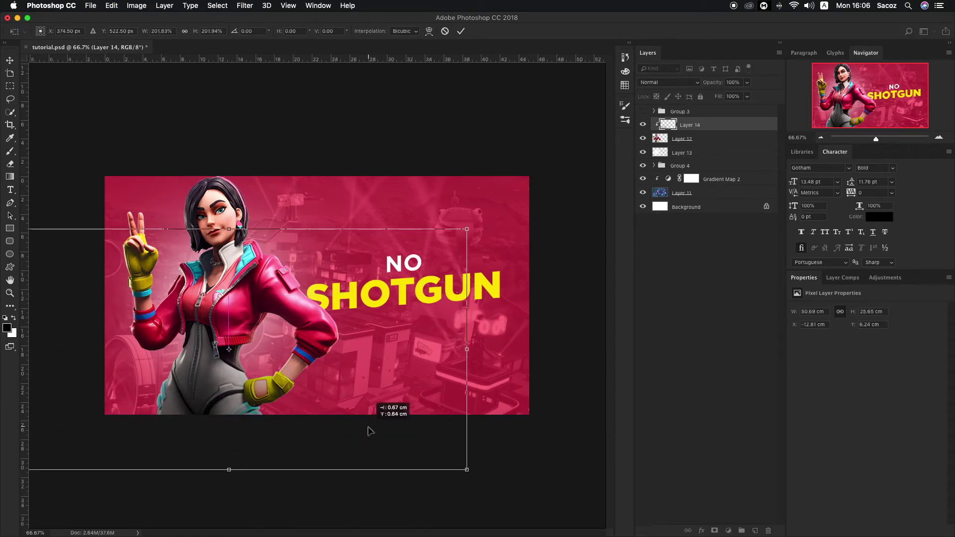
pyautogui.press('Return')
# - Paint more black shadow over the gloved hand at the hip and reduce the shadow layer's opacity to about 66%
pyautogui.press('b')
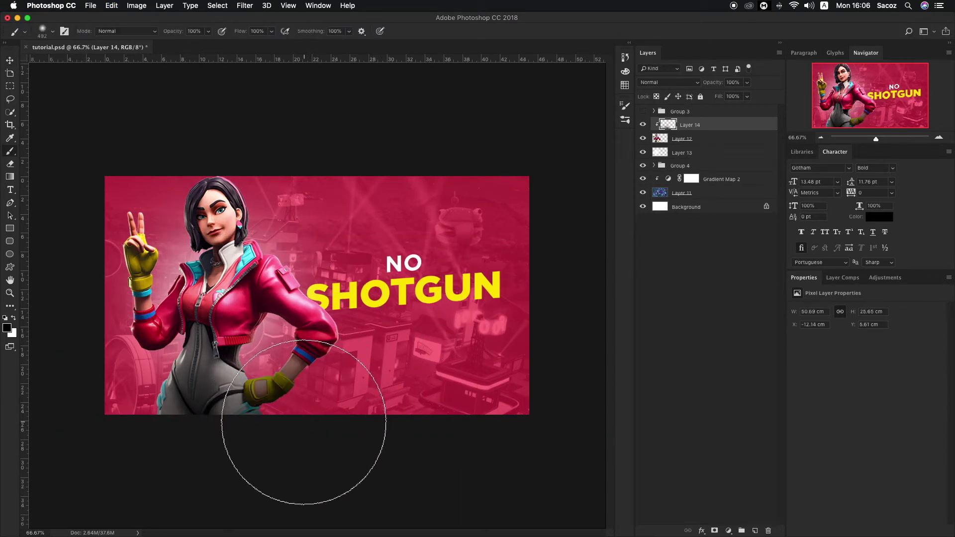
pyautogui.press('v')
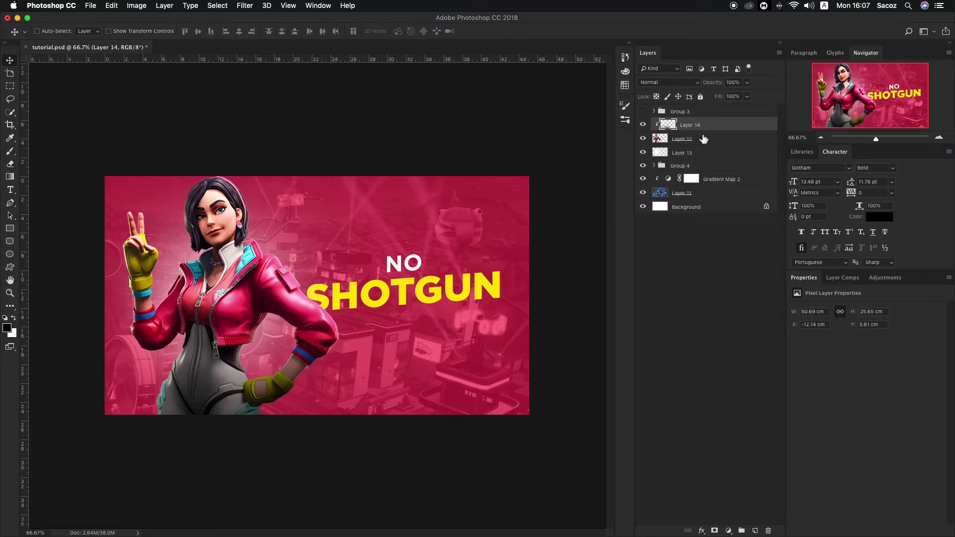
pyautogui.moveTo(742, 93); pyautogui.dragTo(738, 93)
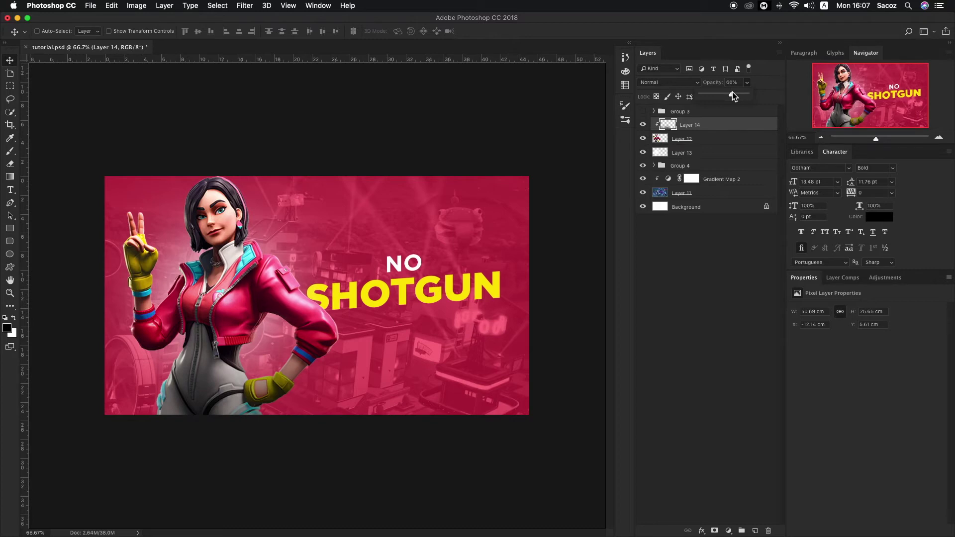
pyautogui.moveTo(731, 93); pyautogui.dragTo(733, 92)
# - Add another empty layer above the shadow layer and clip it to the character
pyautogui.click(715, 129)
pyautogui.click(755, 530)
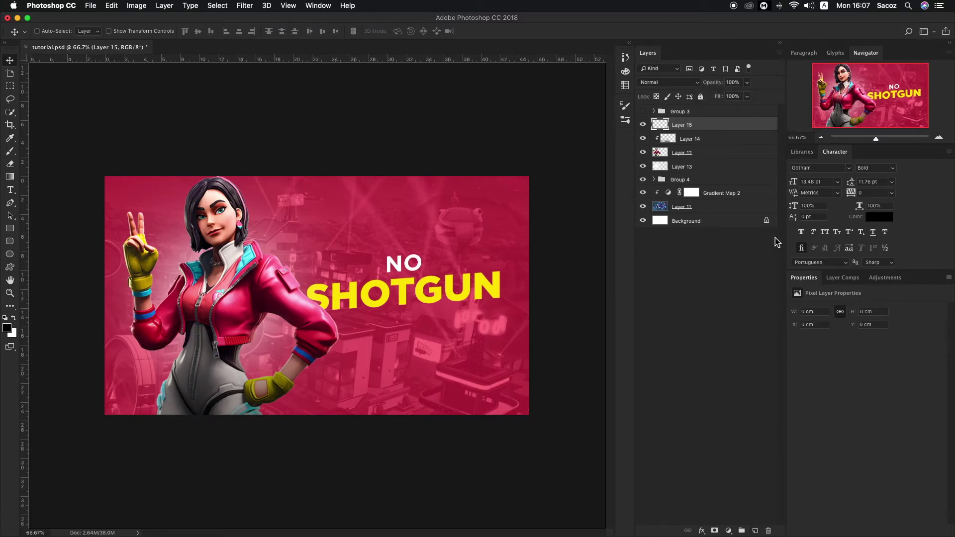
pyautogui.keyDown('alt'); pyautogui.click(710, 128); pyautogui.keyUp('alt')
pyautogui.press('i')
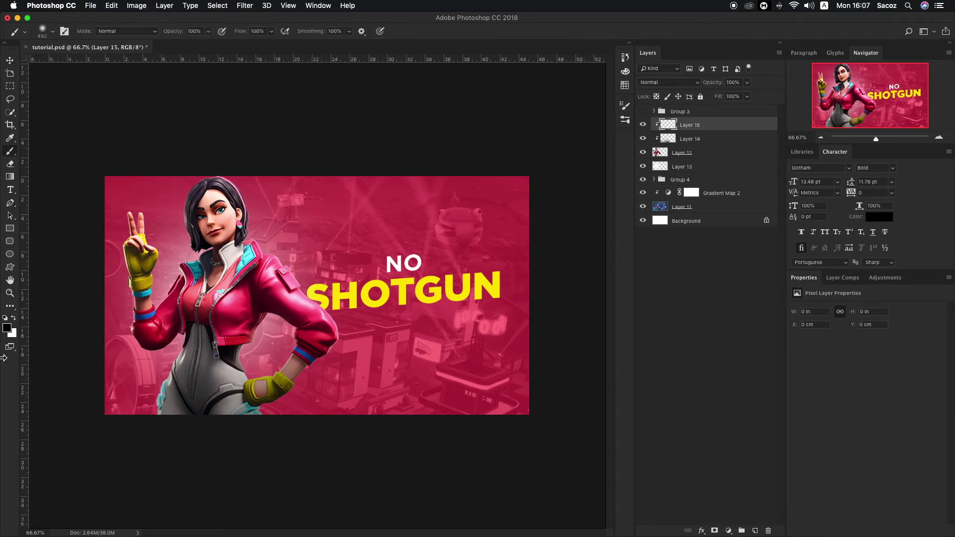
pyautogui.click(7, 327)
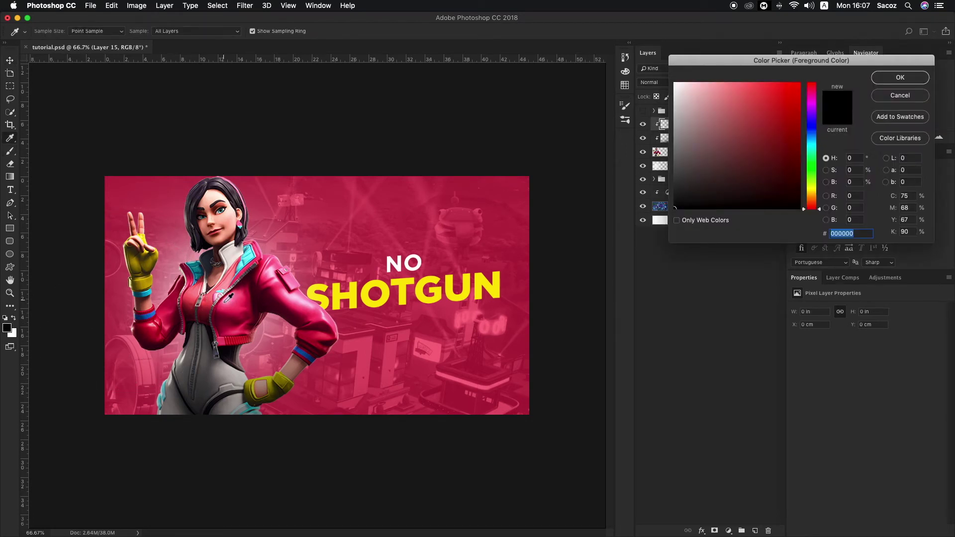
pyautogui.click(229, 299)
pyautogui.click(900, 95)
pyautogui.press('b')
# - Copy the hex code of the light pink end stop in Gradient Map 2, leaving the gradient as it is
pyautogui.click(694, 194)
pyautogui.click(668, 193)
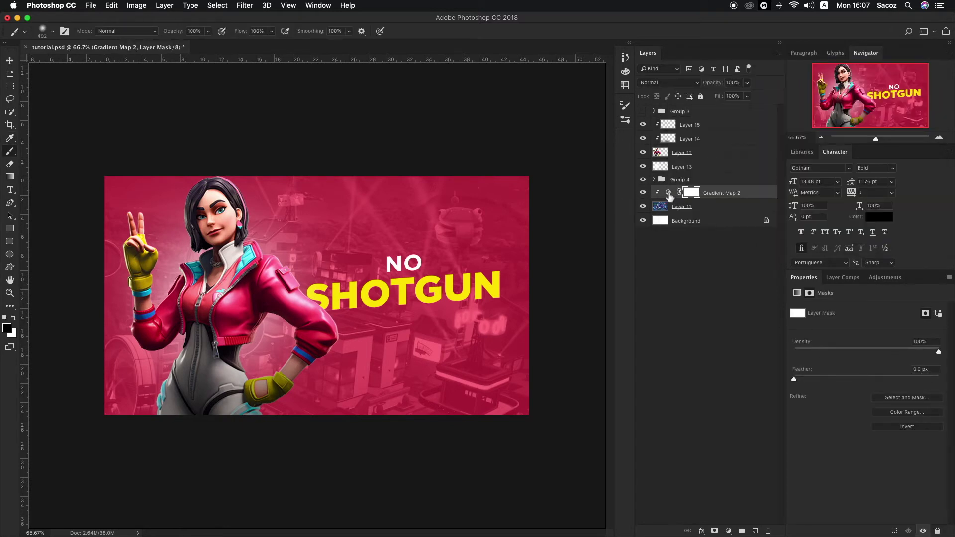
pyautogui.click(843, 313)
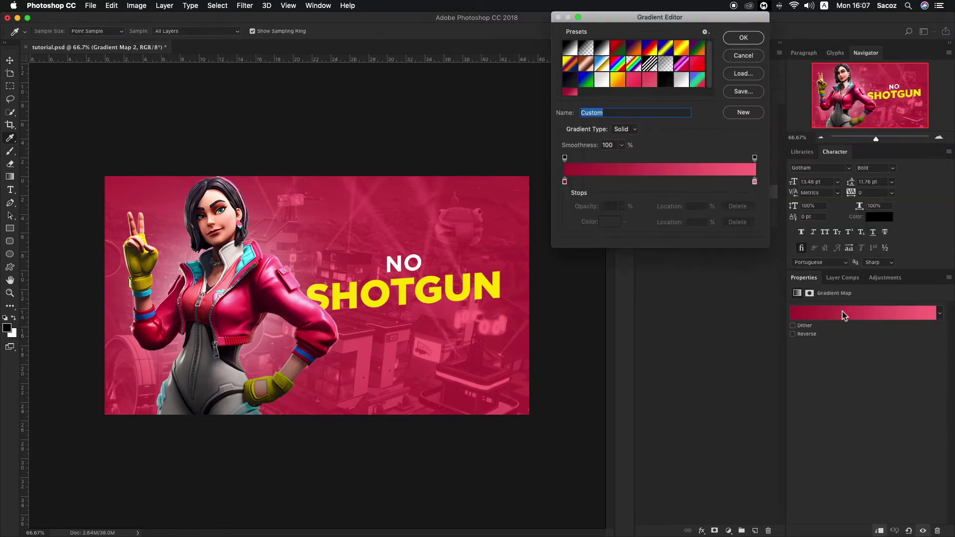
pyautogui.doubleClick(755, 182)
pyautogui.write('fc7186')
pyautogui.press('Return')
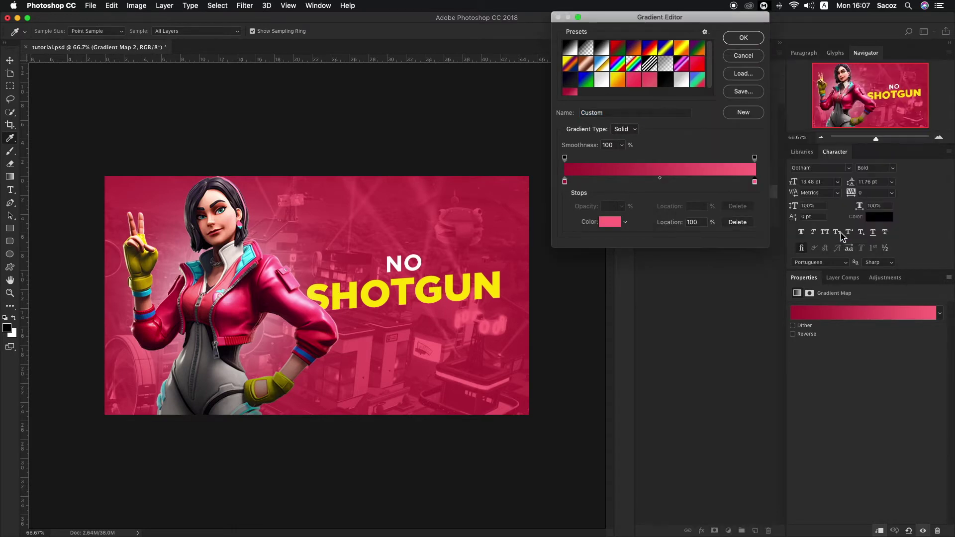
pyautogui.press('Return')
# - Paint a soft pink #fc7186 glow over the character's lower body on Layer 15
pyautogui.click(715, 128)
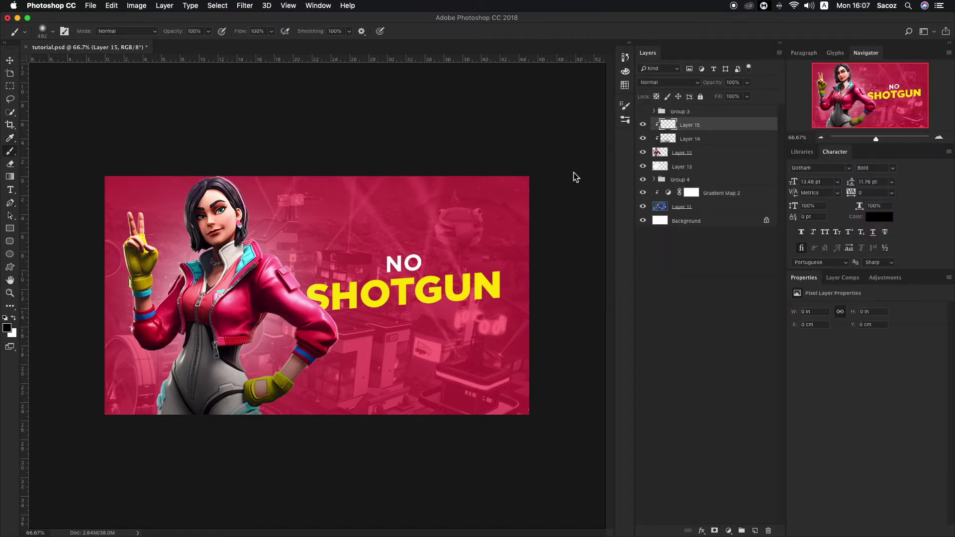
pyautogui.click(8, 332)
pyautogui.write('fc7186')
pyautogui.press('Return')
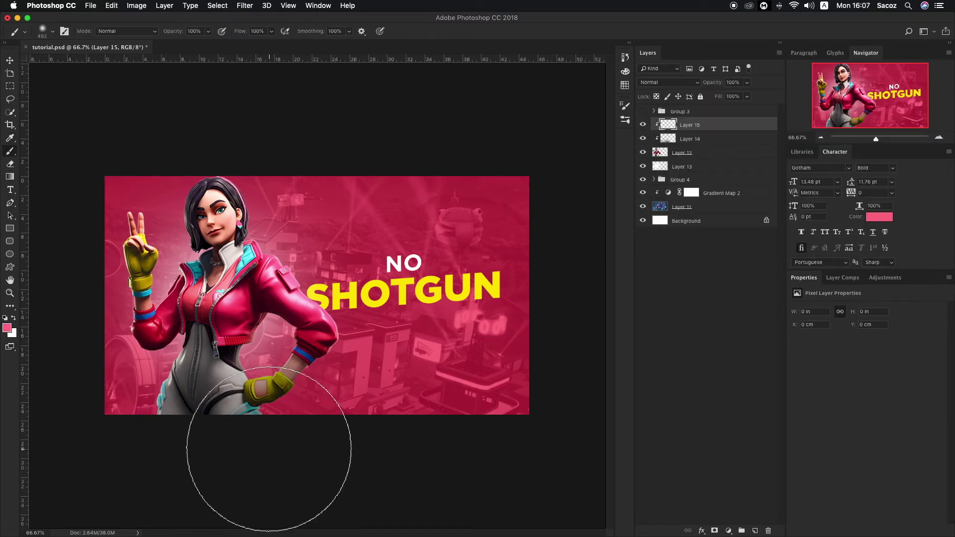
pyautogui.click(222, 413)
# - Enlarge the pink glow to about 47.5 × 27 cm and set its blending mode to Screen
pyautogui.press('super+t')
pyautogui.moveTo(350, 415)
pyautogui.mouseDown()
pyautogui.moveTo(450, 471)
pyautogui.moveTo(358, 399)
pyautogui.mouseUp()
pyautogui.press('Return')
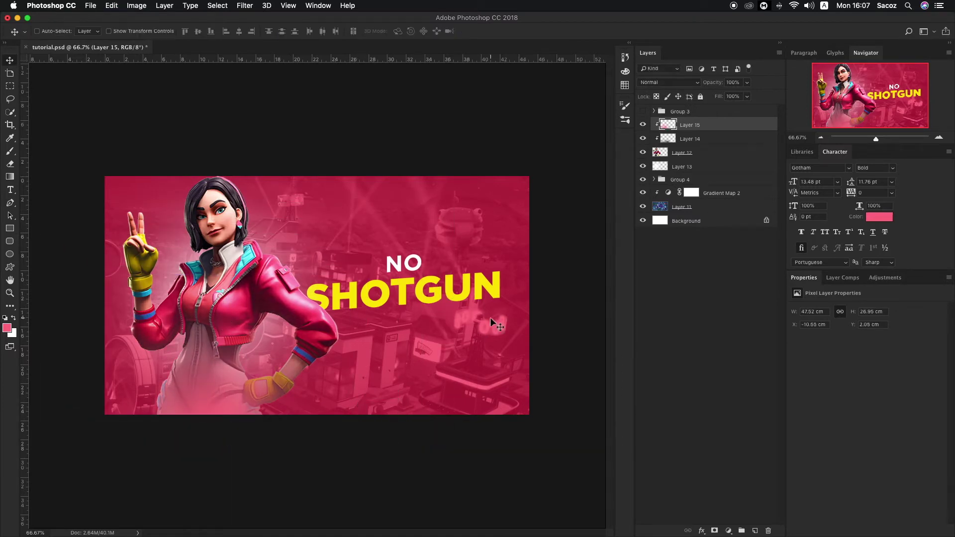
pyautogui.click(675, 85)
pyautogui.click(670, 154)
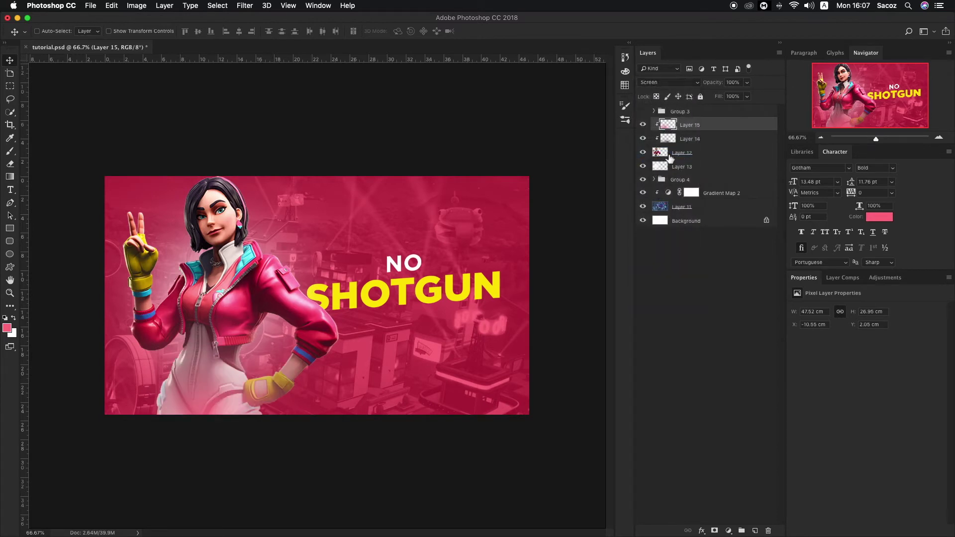
# - Compare the character with and without the pink glow, and shift the glow lower to about X -9.98 cm, Y 4.97 cm
pyautogui.click(643, 124)
pyautogui.click(643, 125)
pyautogui.click(643, 125)
pyautogui.click(643, 125)
pyautogui.click(643, 125)
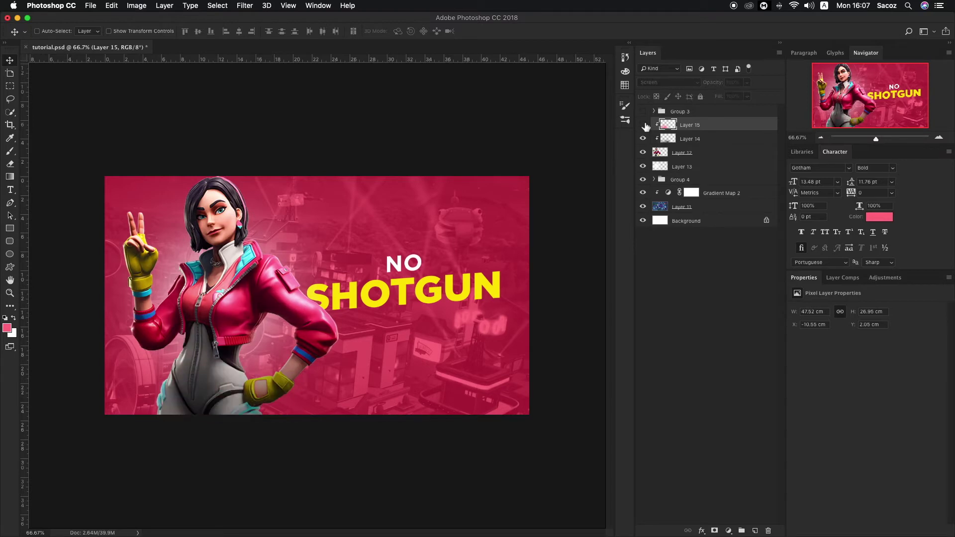
pyautogui.click(643, 125)
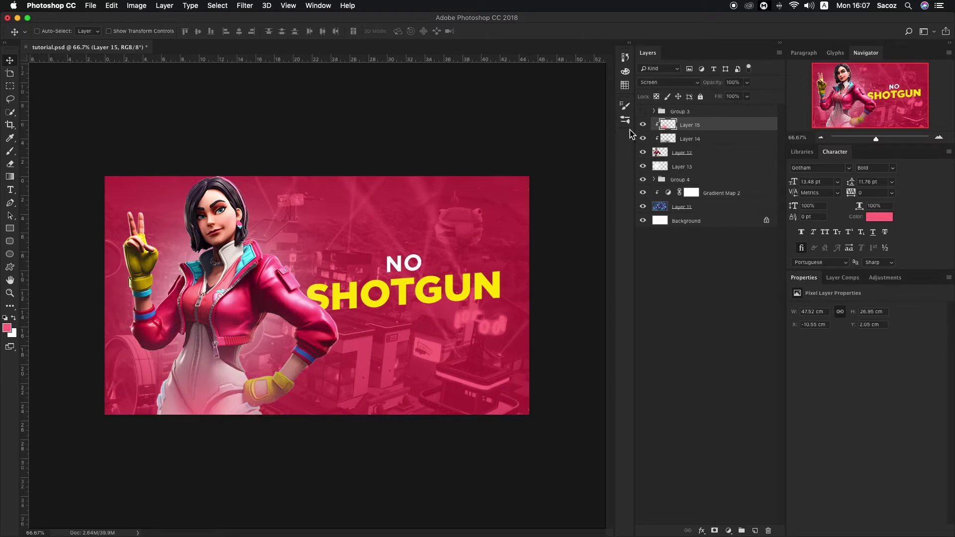
pyautogui.press('super+t')
pyautogui.moveTo(381, 335); pyautogui.dragTo(313, 370)
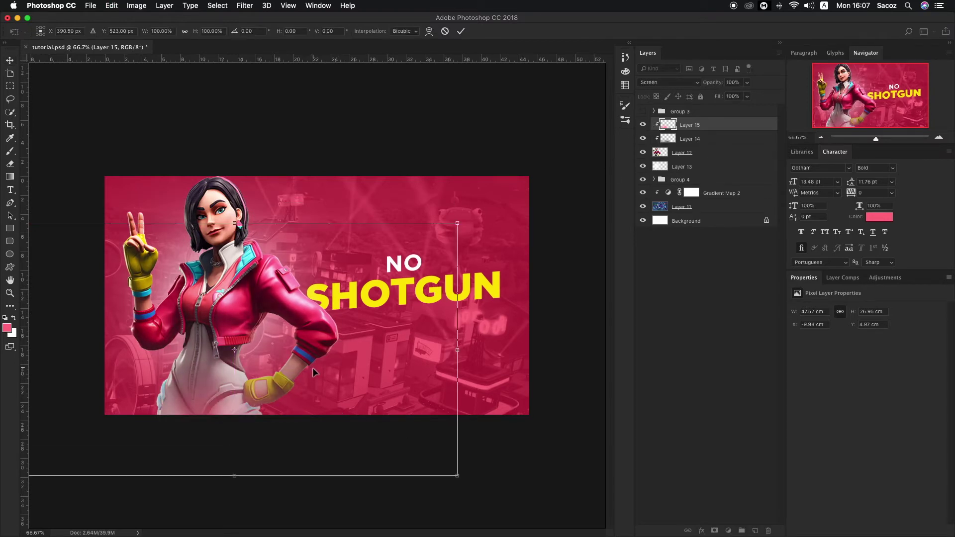
pyautogui.press('Return')
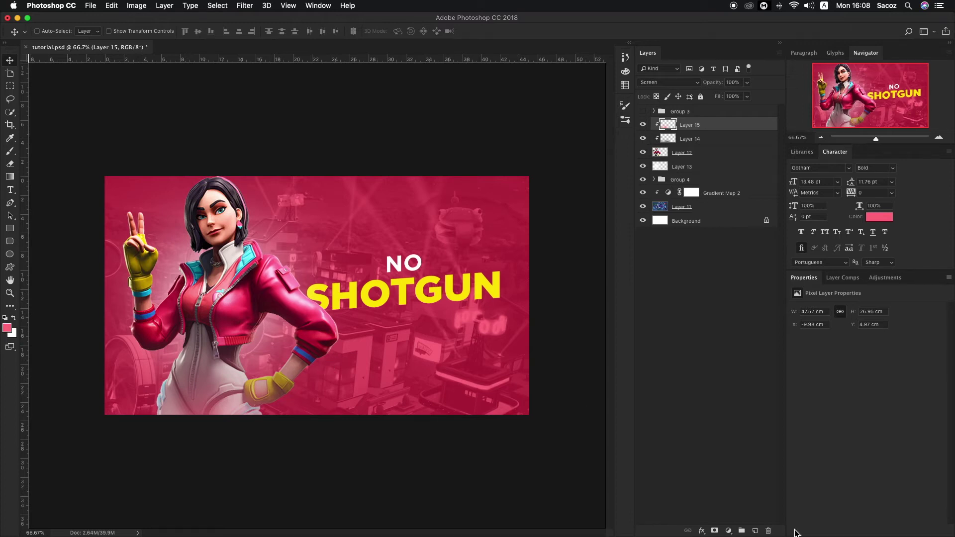
# - Add a new layer above Layer 15, set its opacity to 78%, and make white the brush colour
pyautogui.click(756, 530)
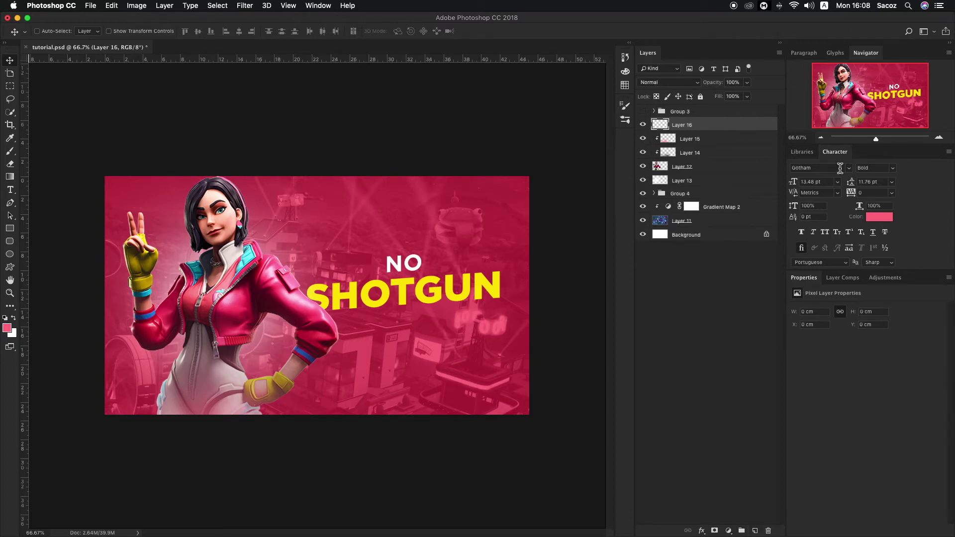
pyautogui.press('b')
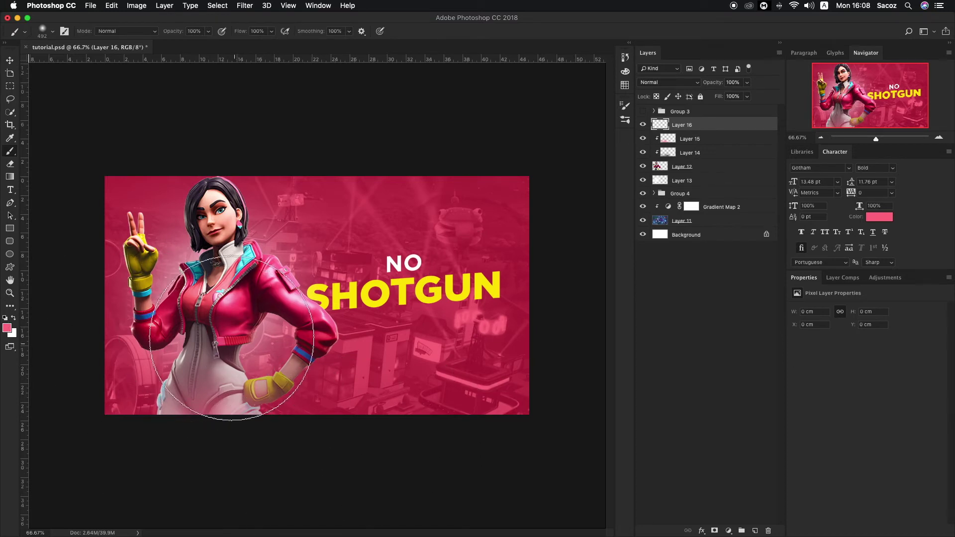
pyautogui.press('x')
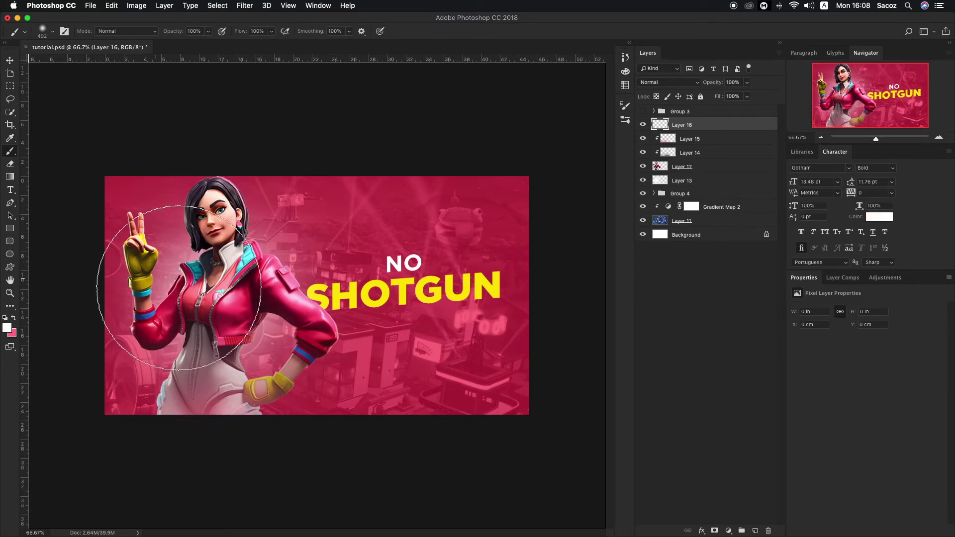
pyautogui.click(720, 182)
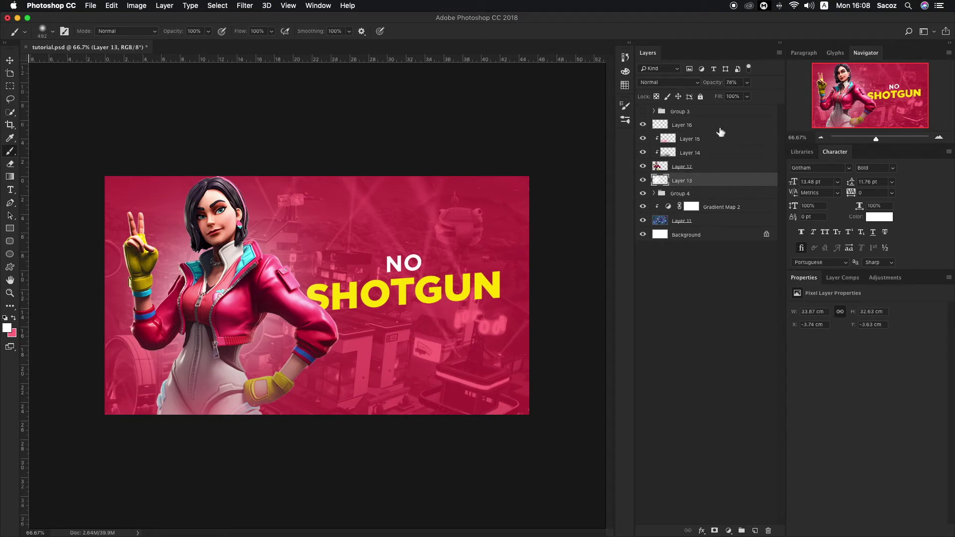
pyautogui.click(720, 130)
pyautogui.click(734, 82)
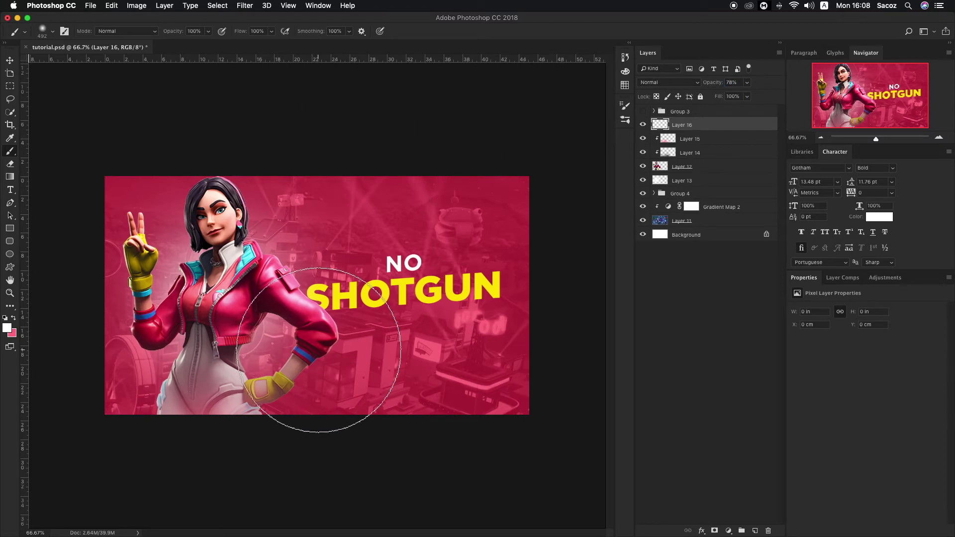
# - Paint a white glow between the waist and bent arm with an 89 px soft brush, and lower Layer 16's opacity to 39%
pyautogui.click(52, 31)
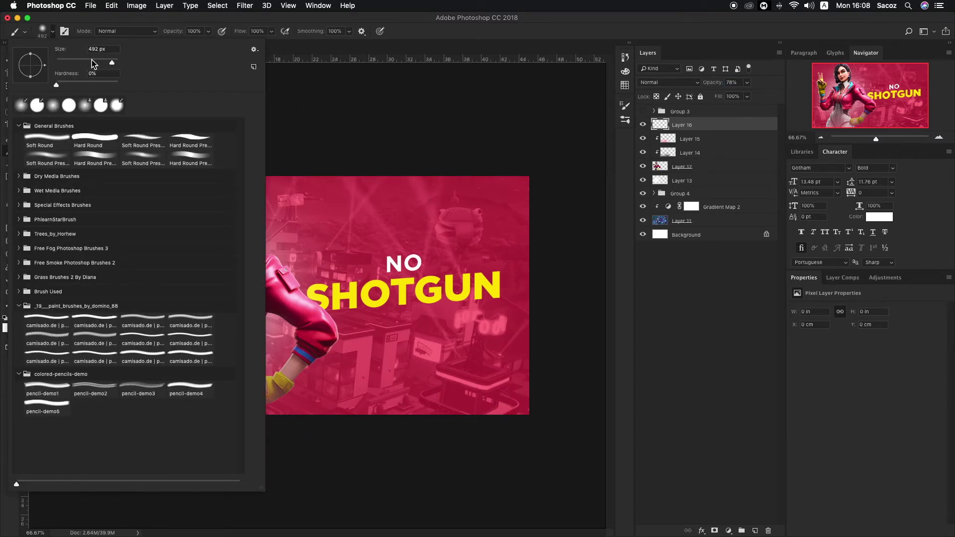
pyautogui.click(91, 62)
pyautogui.press('Return')
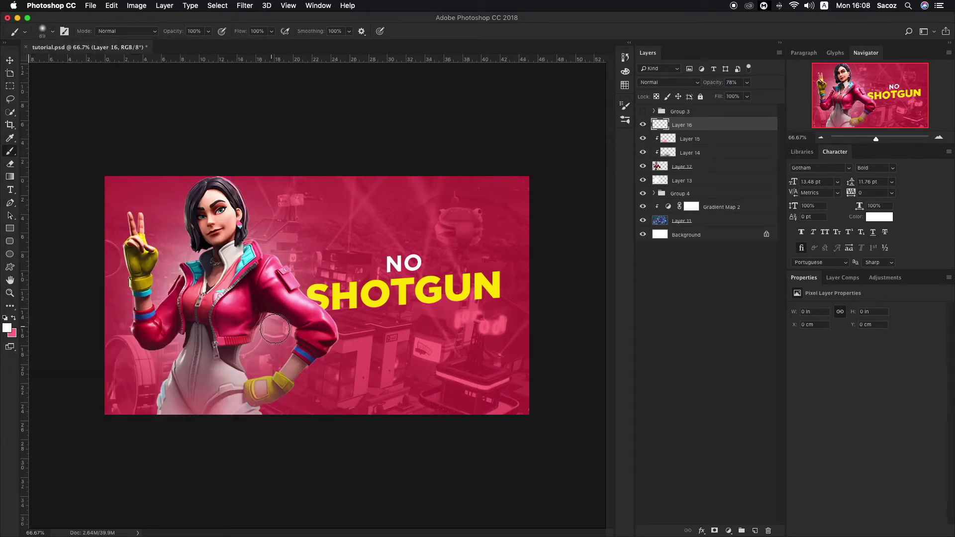
pyautogui.moveTo(275, 330)
pyautogui.mouseDown()
pyautogui.moveTo(256, 350)
pyautogui.moveTo(251, 383)
pyautogui.moveTo(246, 347)
pyautogui.moveTo(244, 358)
pyautogui.mouseUp()
pyautogui.press('v')
pyautogui.moveTo(744, 94); pyautogui.dragTo(729, 94)
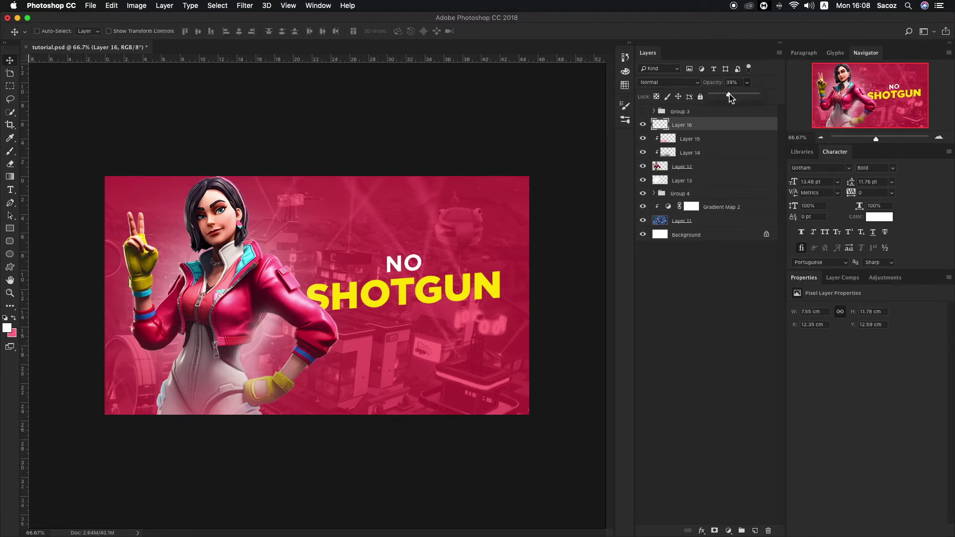
# - Paint more soft white glow on Layer 16 along the other side of the waist and around the jacket's chest and shoulder
pyautogui.press('z')
pyautogui.keyDown('alt'); pyautogui.click(232, 322); pyautogui.keyUp('alt')
pyautogui.click(231, 322)
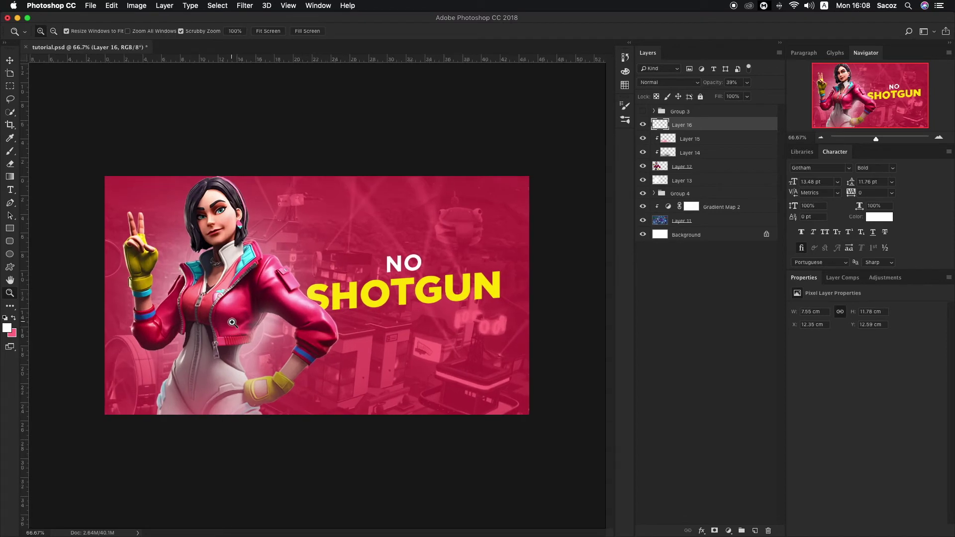
pyautogui.press('e')
pyautogui.press('b')
pyautogui.click(185, 337)
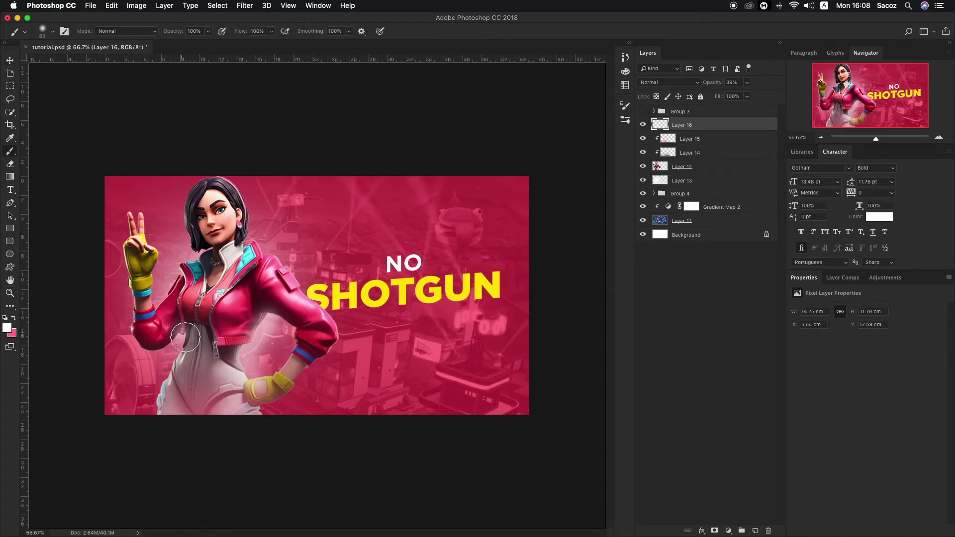
pyautogui.moveTo(184, 342); pyautogui.dragTo(183, 364)
pyautogui.moveTo(185, 318)
pyautogui.mouseDown()
pyautogui.moveTo(184, 301)
pyautogui.moveTo(157, 311)
pyautogui.moveTo(172, 323)
pyautogui.mouseUp()
pyautogui.moveTo(244, 293)
pyautogui.mouseDown()
pyautogui.moveTo(266, 268)
pyautogui.moveTo(210, 256)
pyautogui.moveTo(199, 266)
pyautogui.moveTo(211, 279)
pyautogui.moveTo(195, 265)
pyautogui.moveTo(265, 287)
pyautogui.moveTo(278, 263)
pyautogui.mouseUp()
# - Try a white glow over the bent arm's elbow and forearm, and undo those strokes
pyautogui.moveTo(331, 340)
pyautogui.mouseDown()
pyautogui.moveTo(301, 332)
pyautogui.moveTo(297, 357)
pyautogui.moveTo(265, 385)
pyautogui.moveTo(287, 331)
pyautogui.moveTo(269, 378)
pyautogui.moveTo(276, 349)
pyautogui.moveTo(292, 355)
pyautogui.mouseUp()
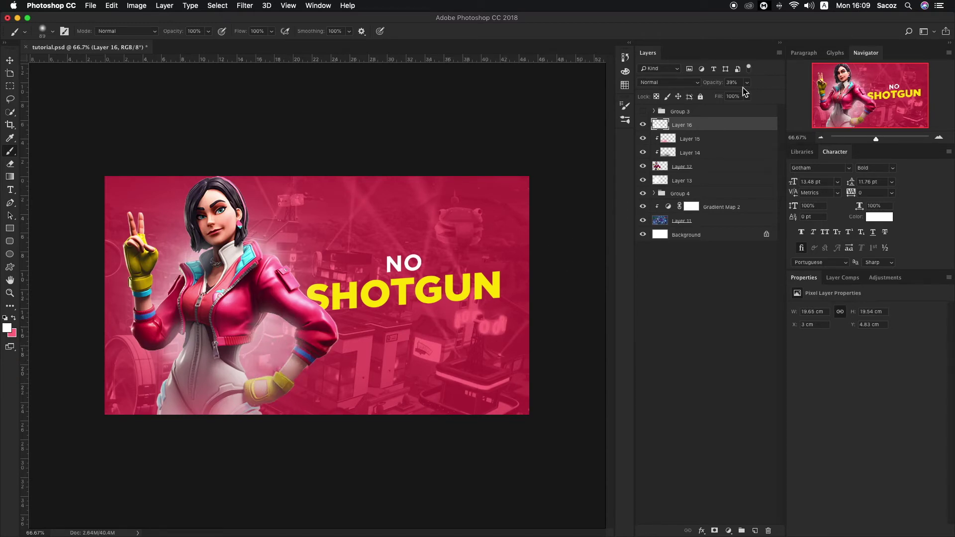
pyautogui.press('super+z')
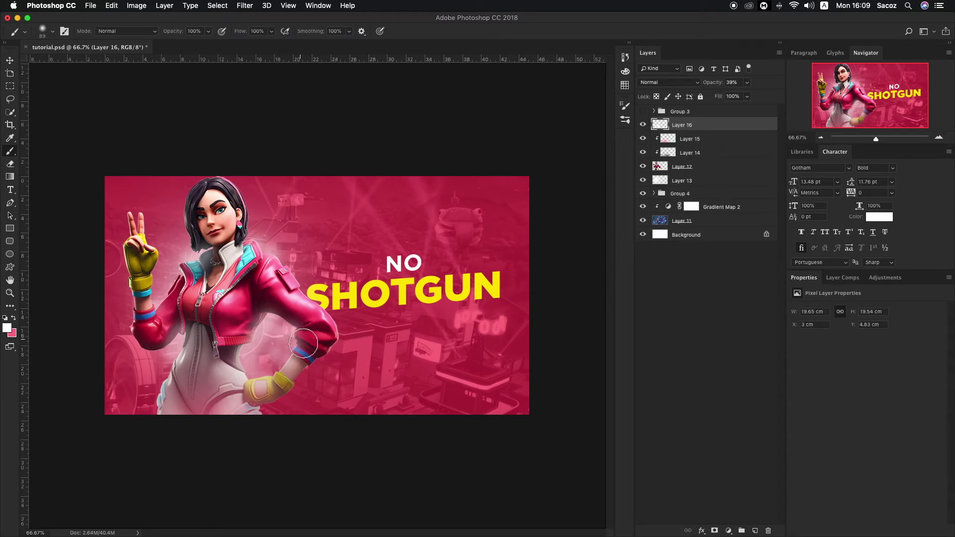
pyautogui.press('alt+super+z')
pyautogui.press('alt+super+z')
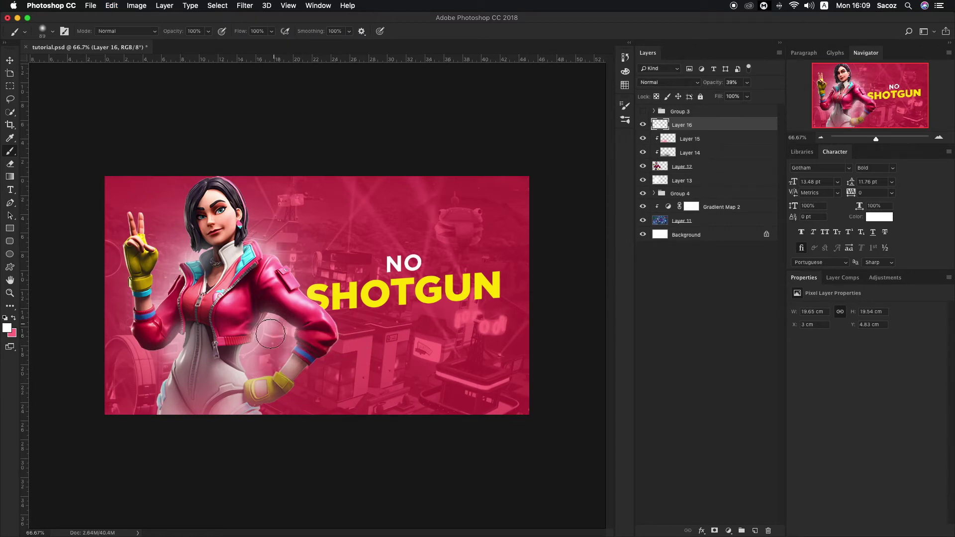
pyautogui.press('alt+super+z')
pyautogui.press('alt+super+z')
pyautogui.press('alt+super+z')
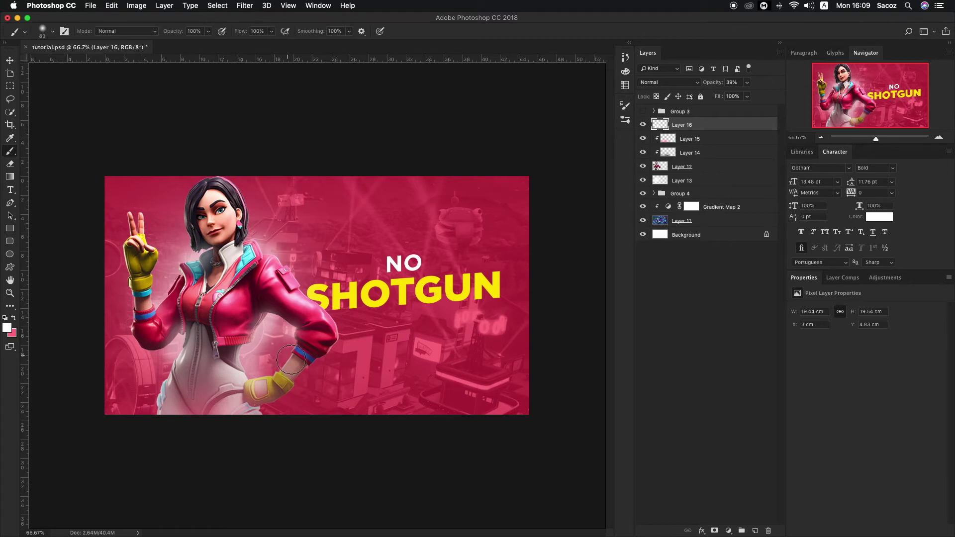
pyautogui.press('alt+super+z')
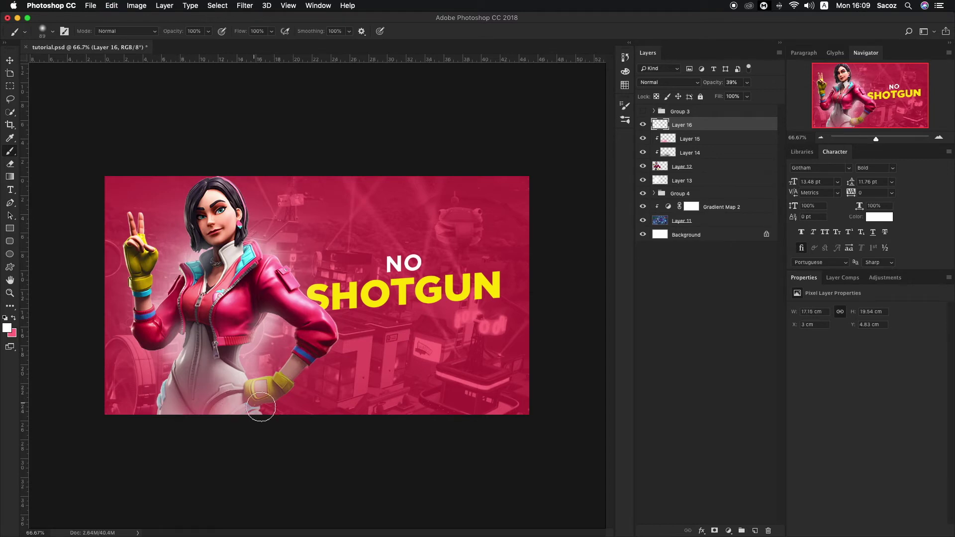
# - Add white glow below the hip and set Layer 16's opacity to 24%, comparing the image with and without the layer
pyautogui.moveTo(257, 416); pyautogui.dragTo(259, 418)
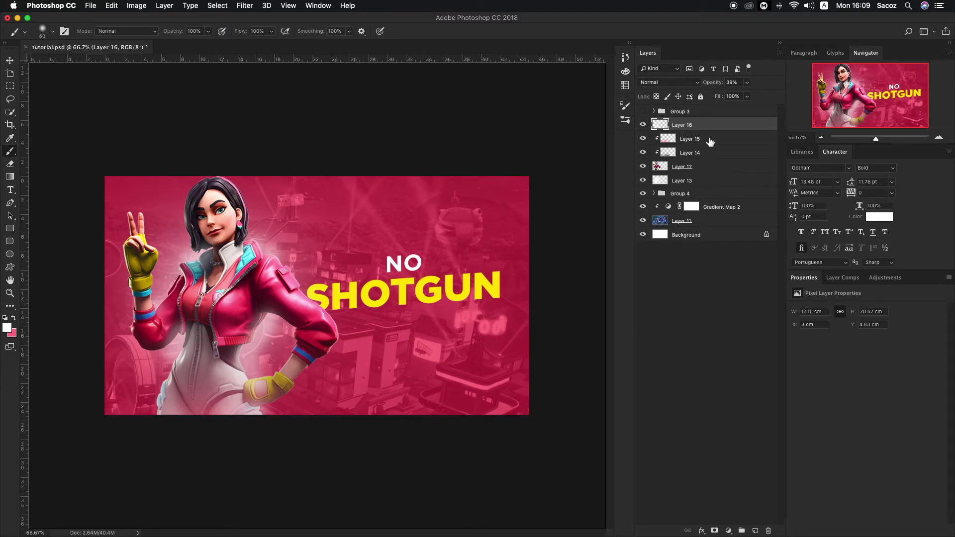
pyautogui.moveTo(742, 94); pyautogui.dragTo(743, 95)
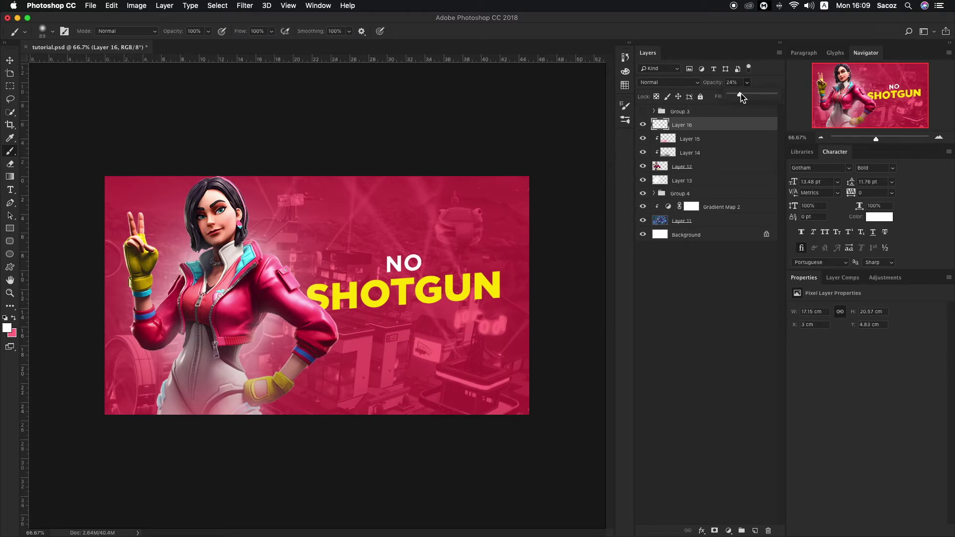
pyautogui.click(643, 125)
pyautogui.click(643, 124)
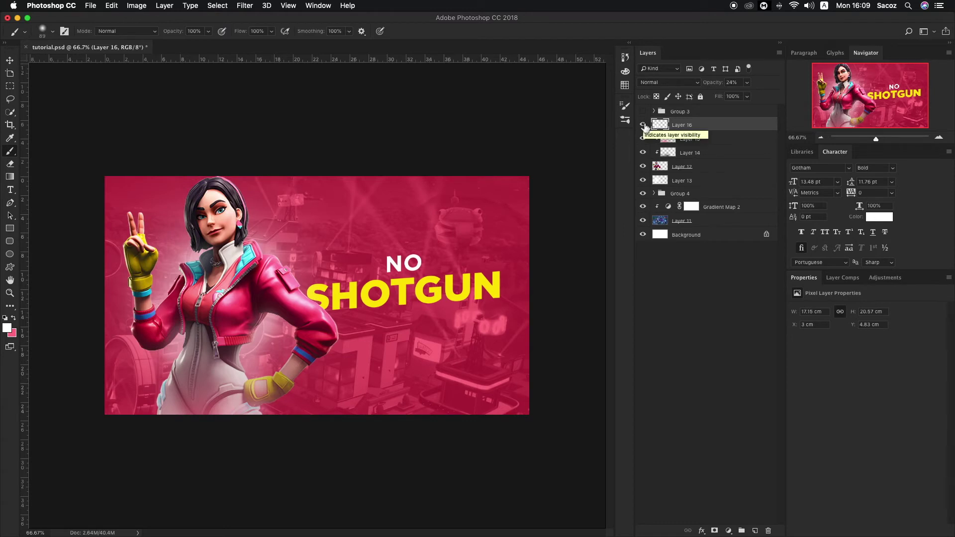
pyautogui.click(643, 125)
pyautogui.click(643, 125)
# - Add a layer above Group 4 and place a soft white glow of about 9.2 × 9.5 cm over the title's centre
pyautogui.click(705, 194)
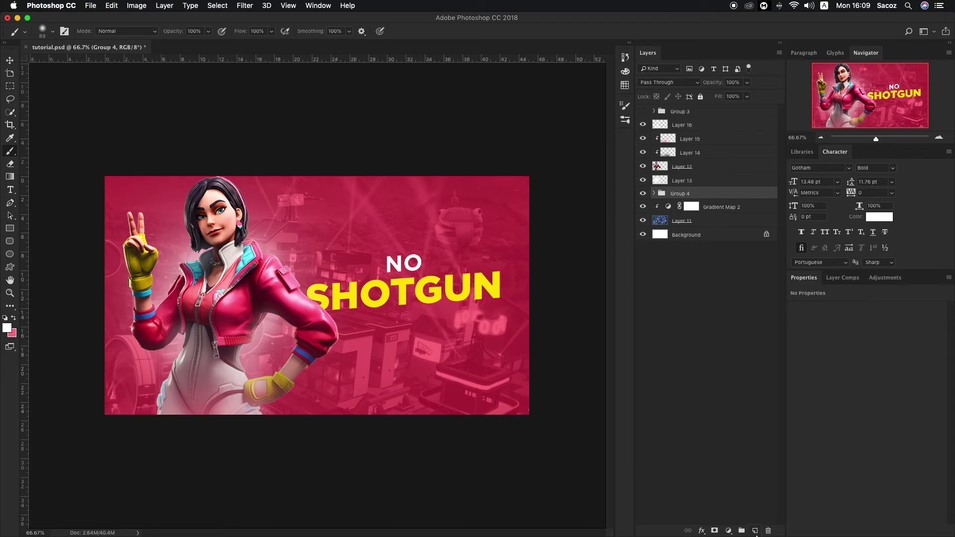
pyautogui.click(755, 531)
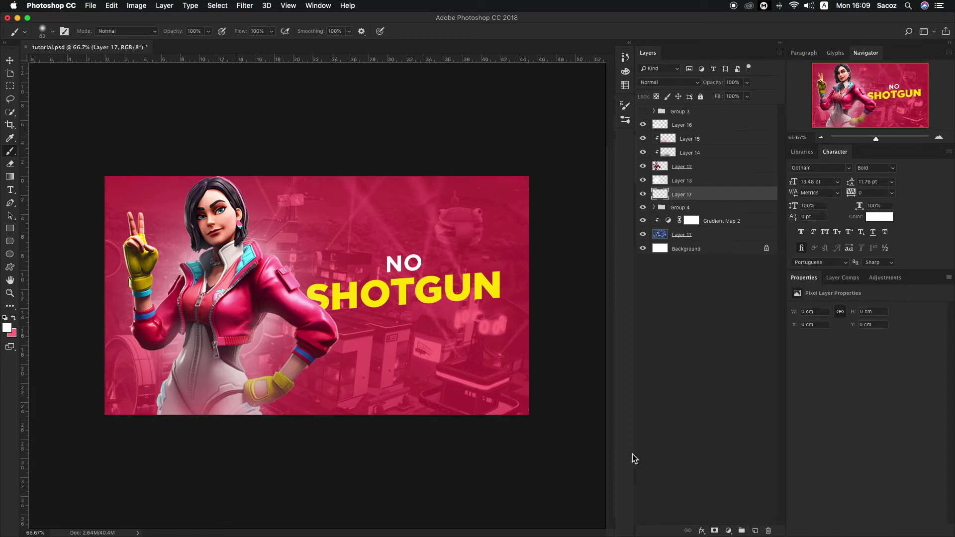
pyautogui.click(406, 284)
pyautogui.press('cmd+t')
pyautogui.moveTo(427, 302); pyautogui.dragTo(454, 318)
pyautogui.press('Return')
pyautogui.press('v')
# - Set the title glow's blending mode to Overlay and enlarge it to about 17.5 × 17.9 cm
pyautogui.click(669, 82)
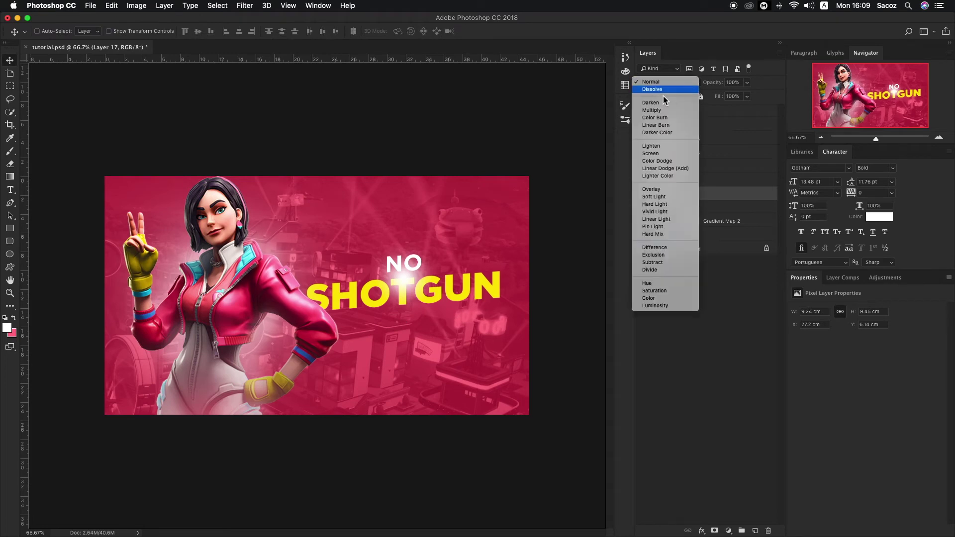
pyautogui.click(660, 190)
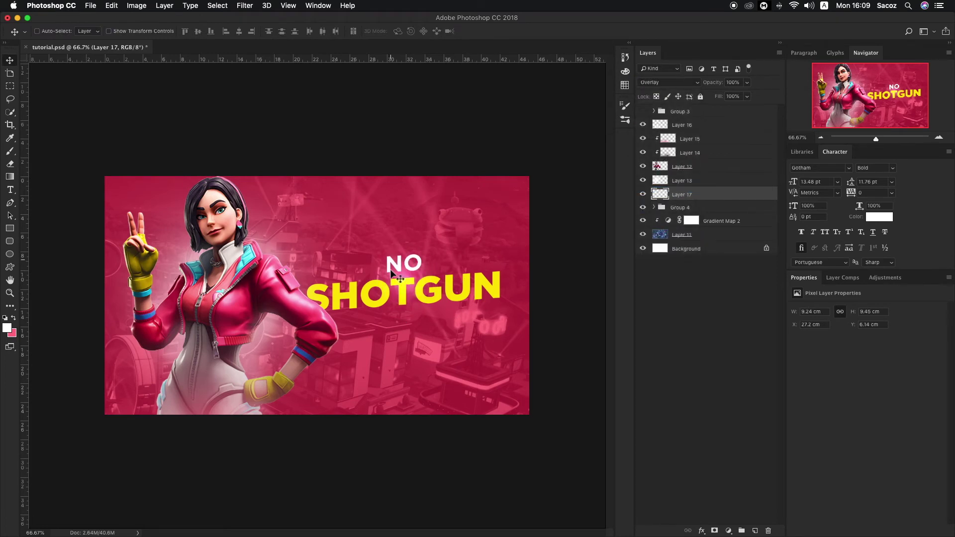
pyautogui.hotkey('ctrl', 't')
pyautogui.moveTo(447, 322); pyautogui.dragTo(487, 362)
pyautogui.press('Return')
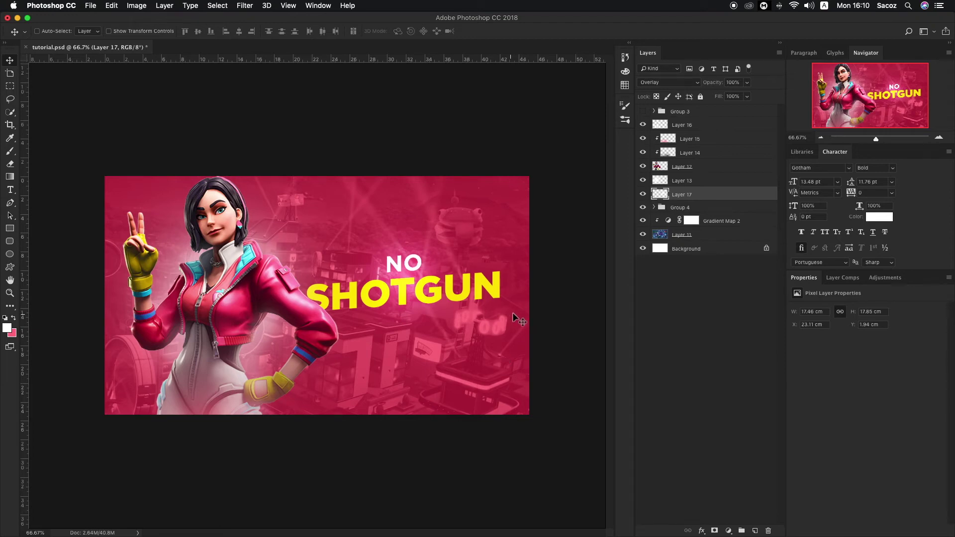
# - Expand Group 4 and change the SHOTGUN text's colour to orange
pyautogui.click(655, 209)
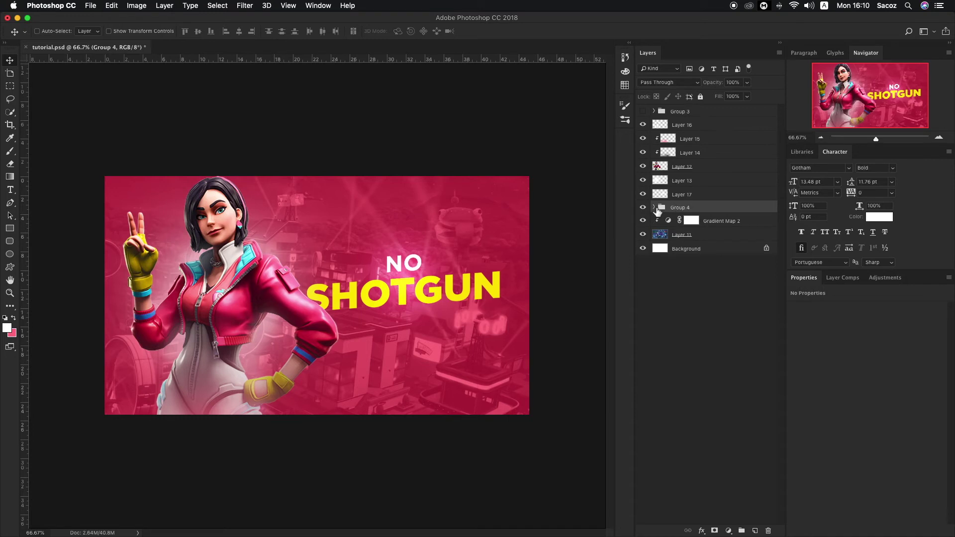
pyautogui.click(655, 208)
pyautogui.click(690, 232)
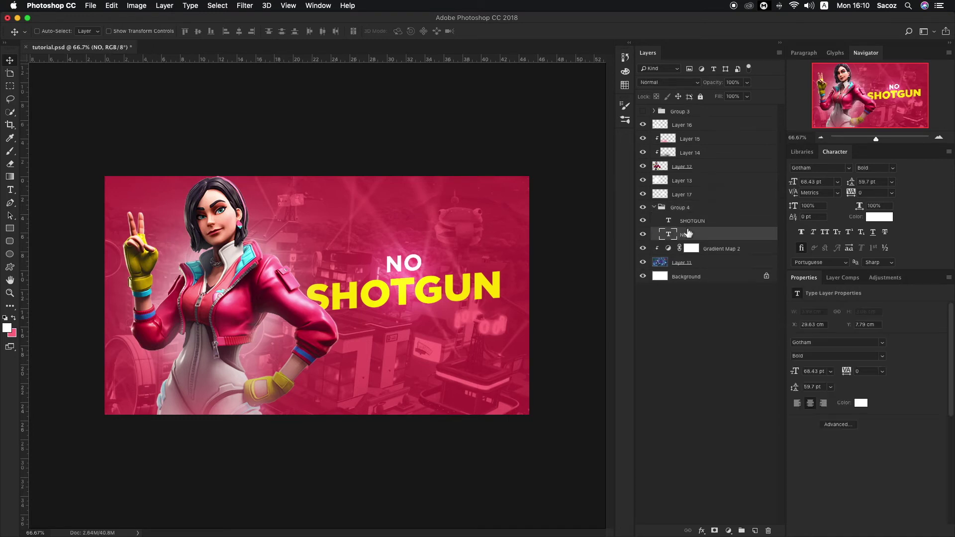
pyautogui.click(692, 222)
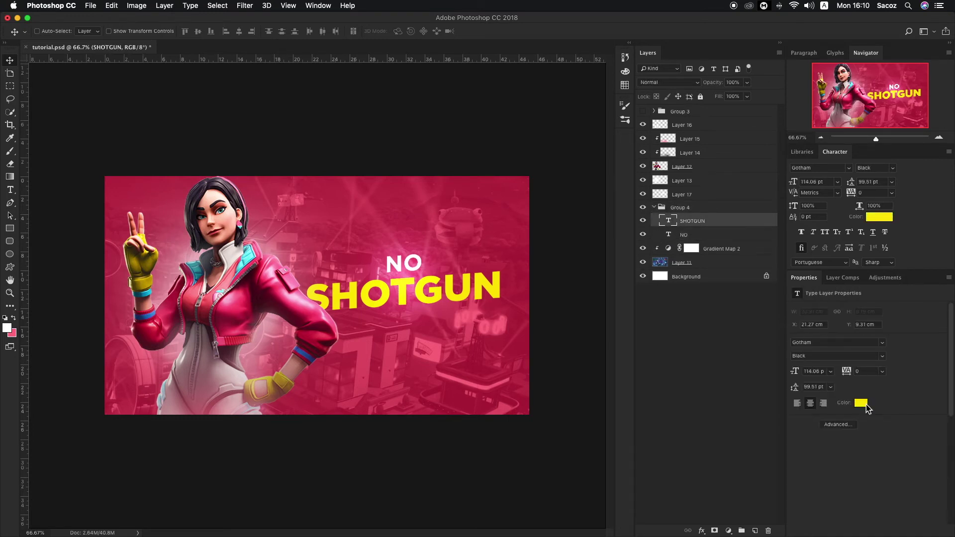
pyautogui.click(861, 402)
pyautogui.click(785, 91)
pyautogui.moveTo(785, 91); pyautogui.dragTo(757, 85)
pyautogui.moveTo(816, 200); pyautogui.dragTo(814, 202)
pyautogui.moveTo(774, 82); pyautogui.dragTo(769, 84)
pyautogui.press('Return')
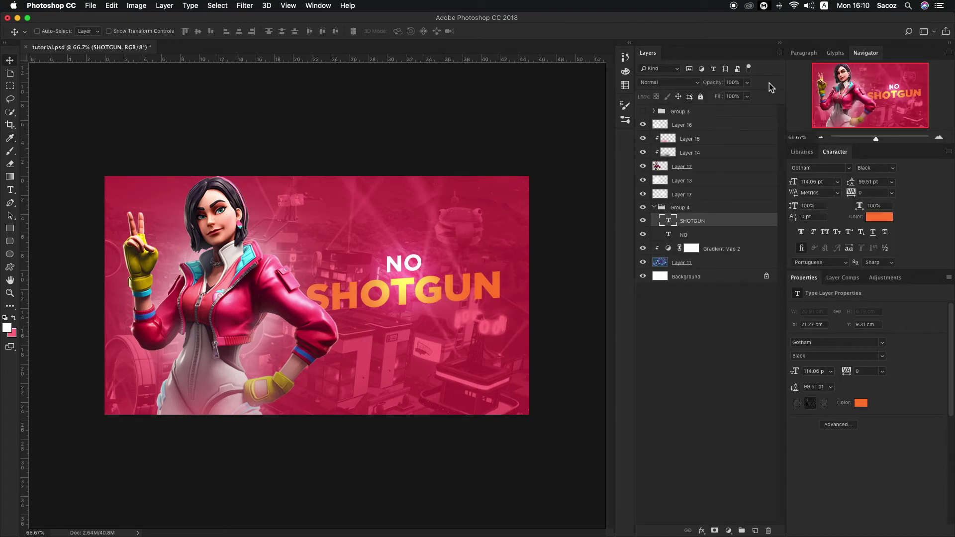
# - Enlarge the Overlay glow on Layer 17 to about 22.2 × 22.7 cm around the title
pyautogui.click(698, 196)
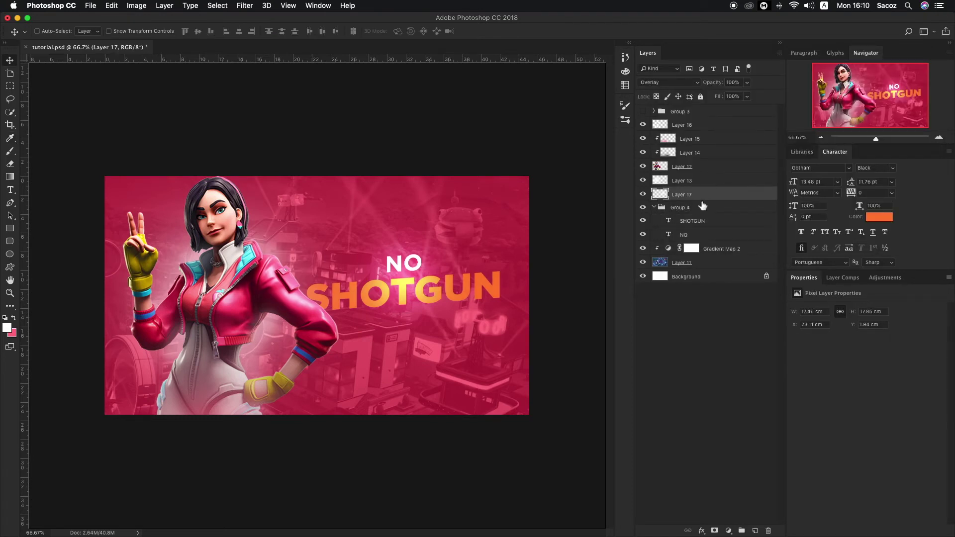
pyautogui.press('super+t')
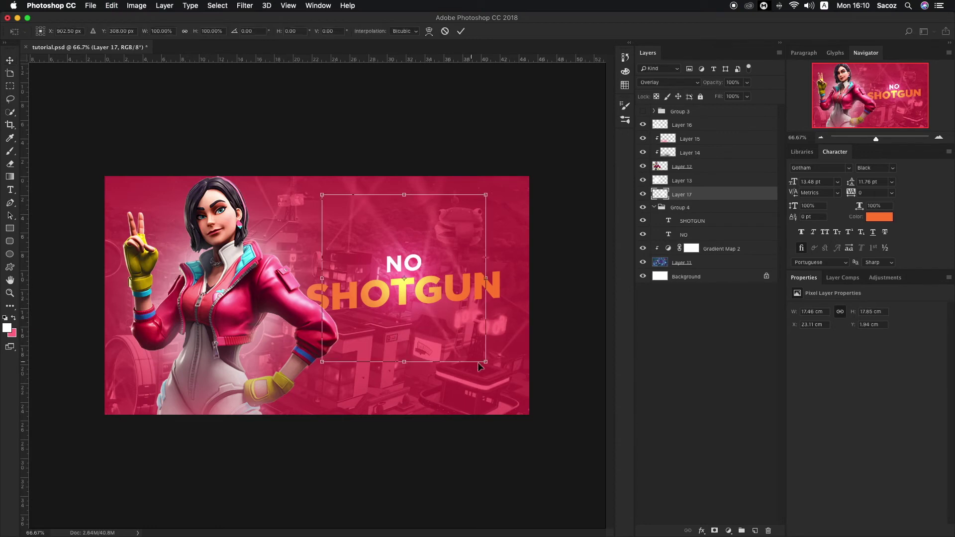
pyautogui.moveTo(486, 362); pyautogui.dragTo(512, 383)
pyautogui.press('Return')
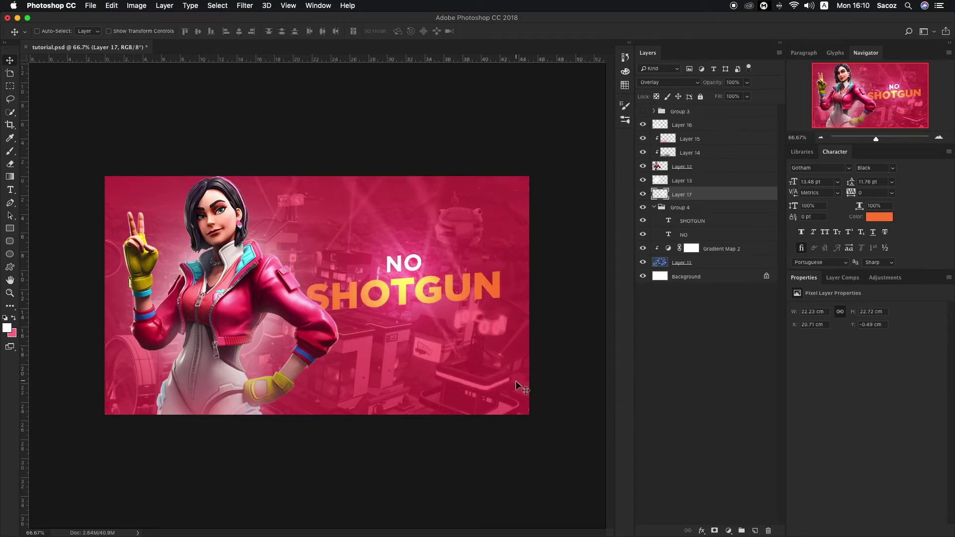
# - Fine-tune the SHOTGUN text's colour to a slightly softer orange close to #ff874c
pyautogui.click(725, 223)
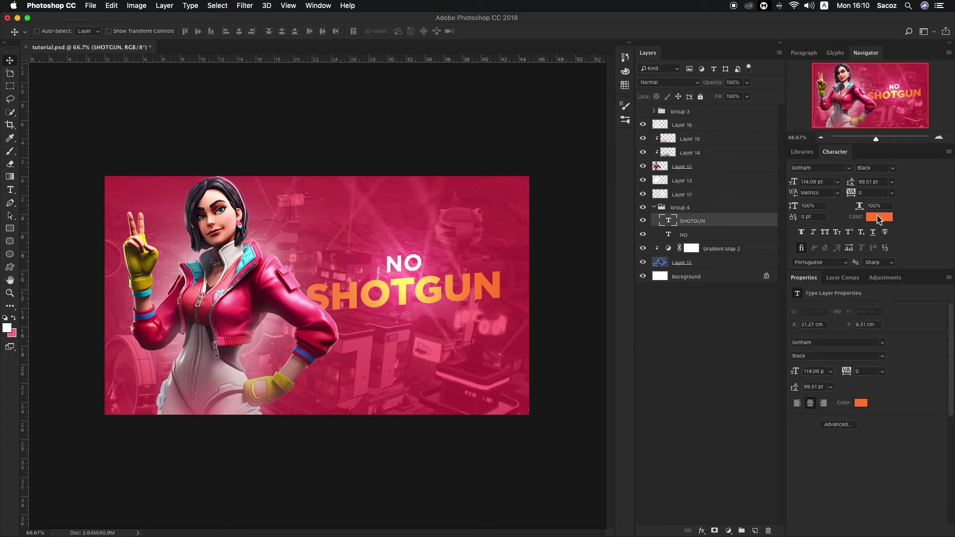
pyautogui.click(879, 217)
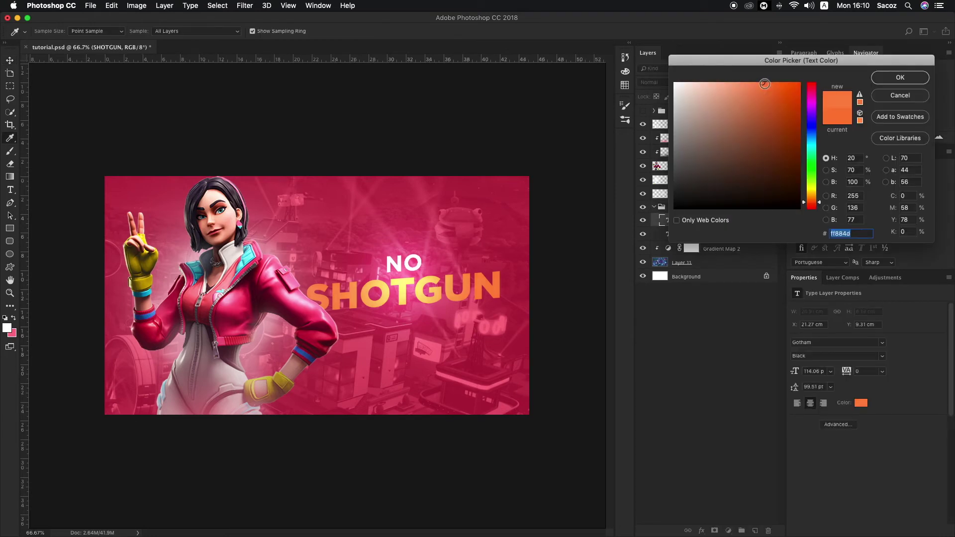
pyautogui.press('Return')
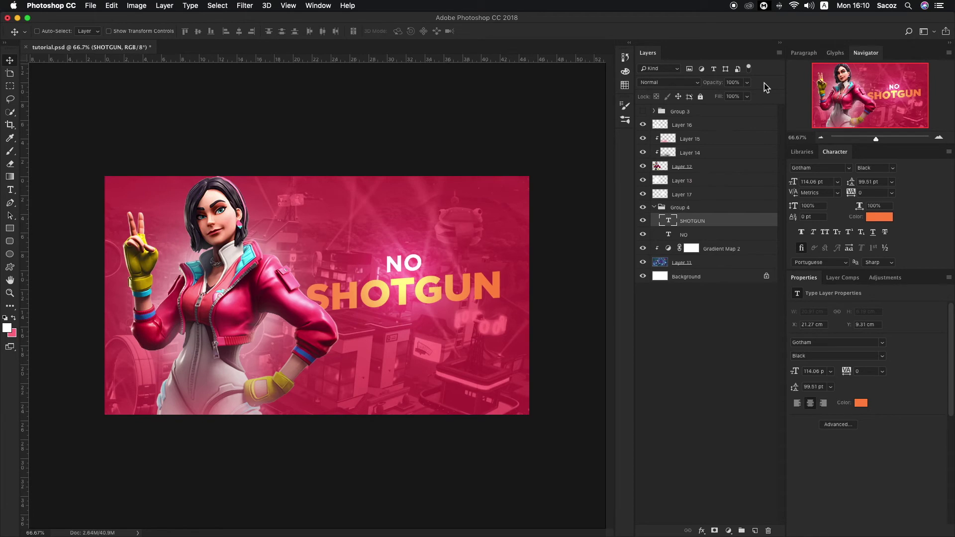
pyautogui.click(885, 217)
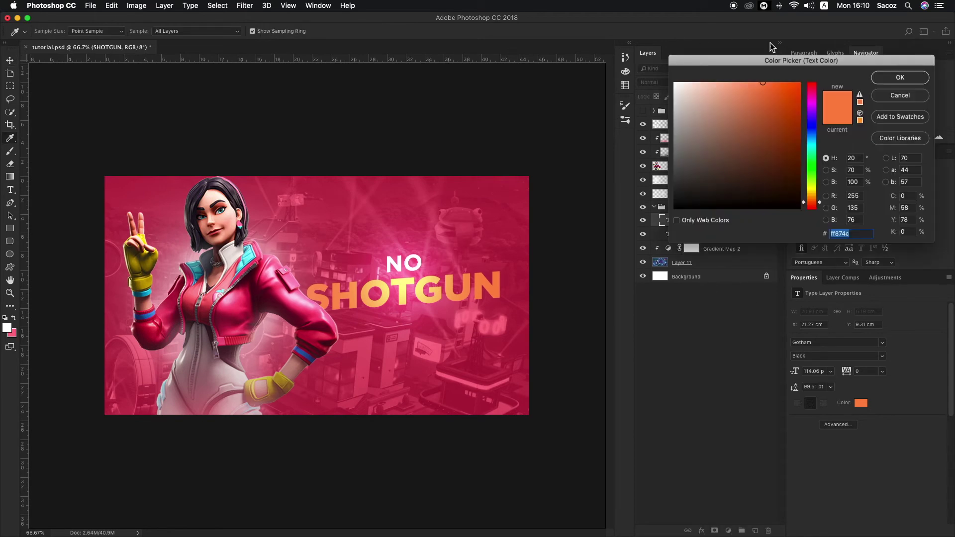
pyautogui.moveTo(757, 84); pyautogui.dragTo(767, 83)
pyautogui.press('Return')
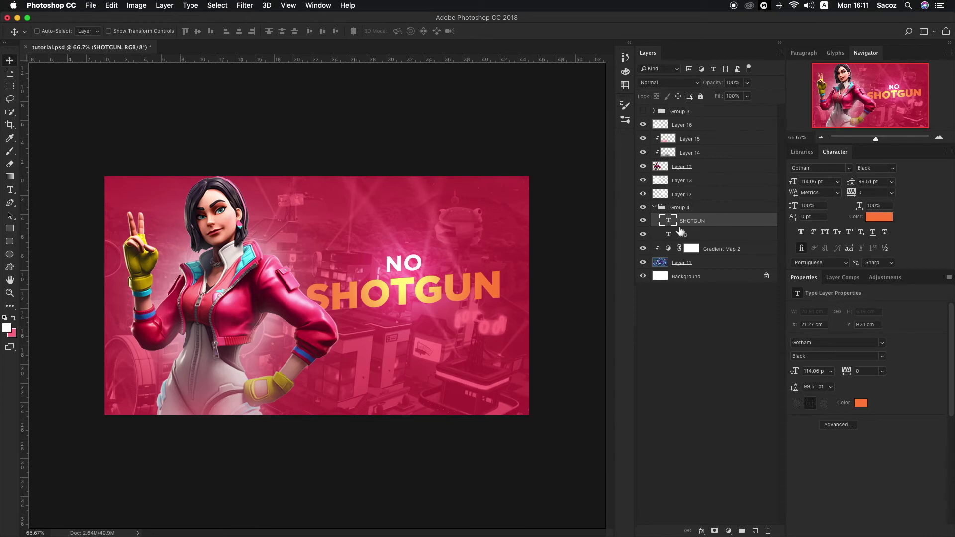
# - Add a Brightness/Contrast adjustment layer above Layer 16 with brightness -15 and contrast 16
pyautogui.click(654, 207)
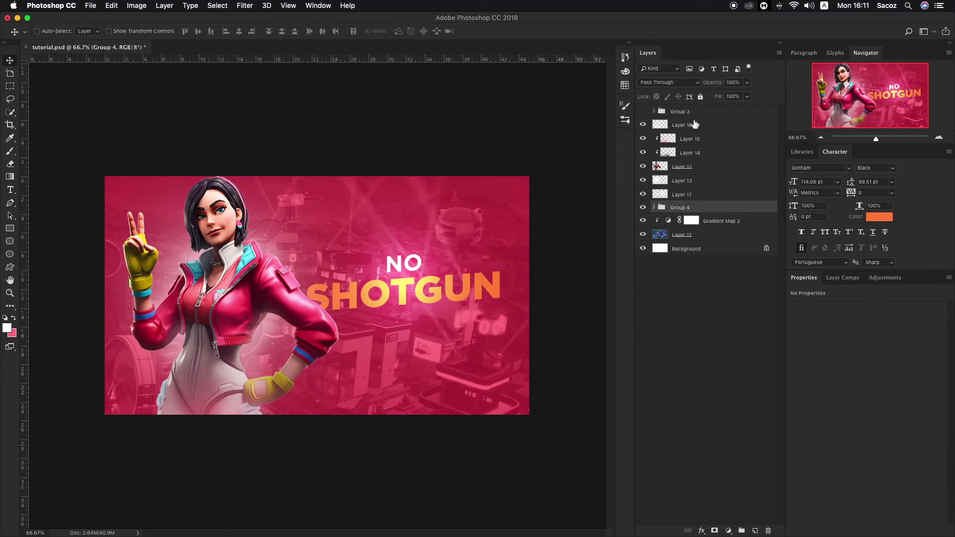
pyautogui.click(691, 127)
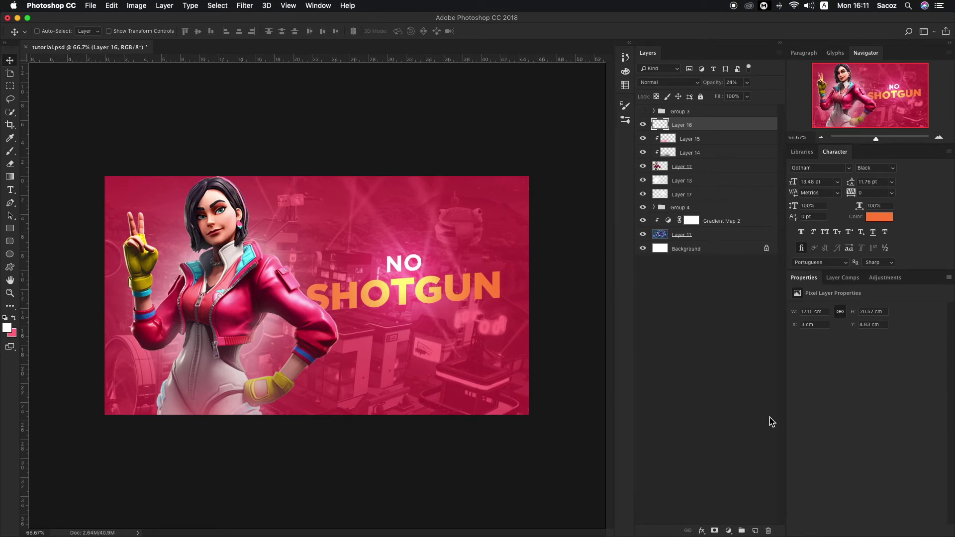
pyautogui.click(729, 532)
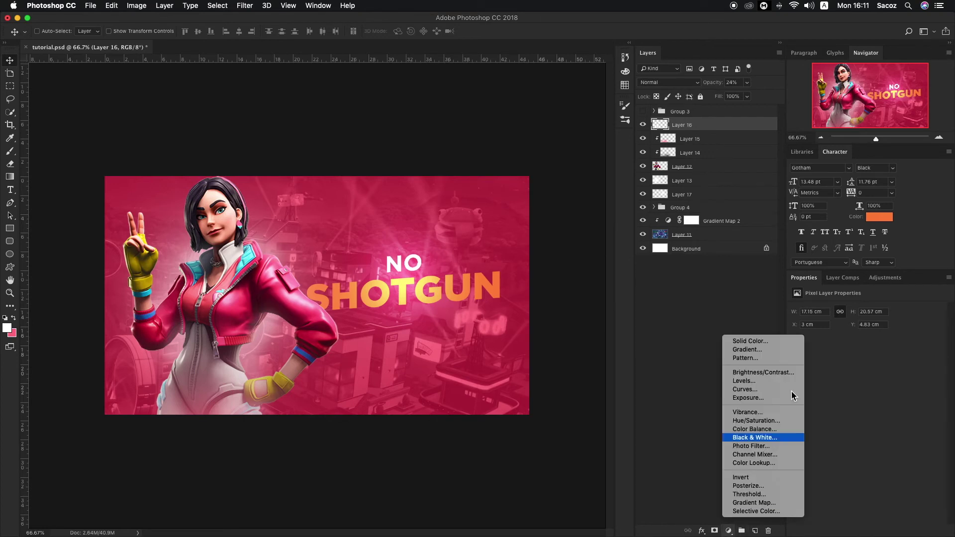
pyautogui.click(780, 371)
pyautogui.moveTo(866, 335); pyautogui.dragTo(879, 355)
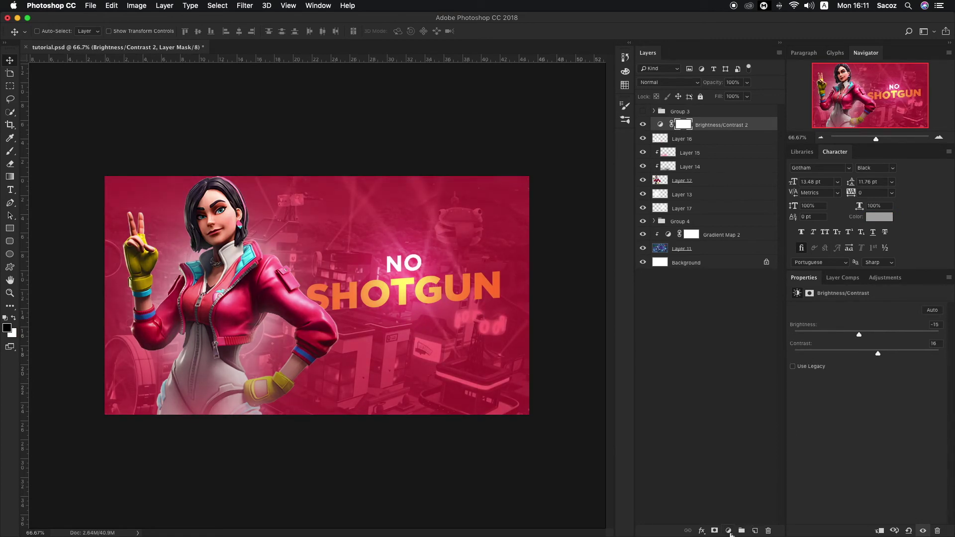
# - Expand Group 3 to examine which adjustment layers it contains, and collapse it again
pyautogui.click(729, 531)
pyautogui.click(675, 398)
pyautogui.click(654, 111)
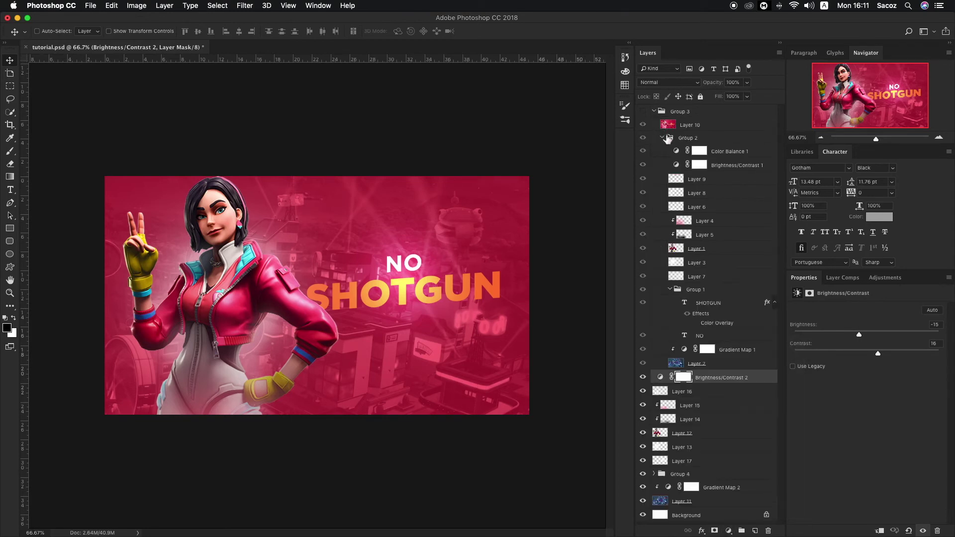
pyautogui.click(657, 125)
pyautogui.click(654, 111)
pyautogui.click(695, 129)
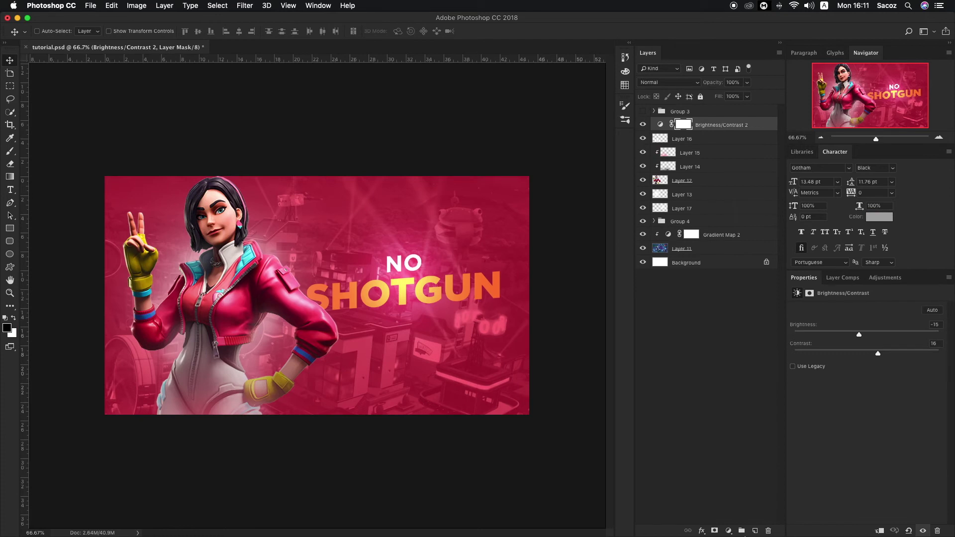
# - Add a Color Balance adjustment layer above Brightness/Contrast 2, shift the midtones to +11 red and adjust the yellow-blue balance
pyautogui.click(729, 531)
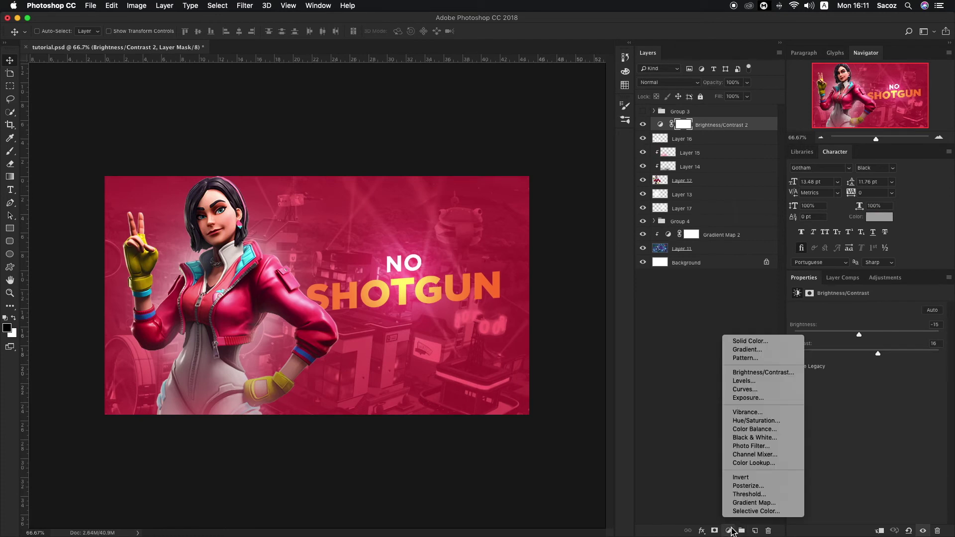
pyautogui.click(774, 429)
pyautogui.click(859, 334)
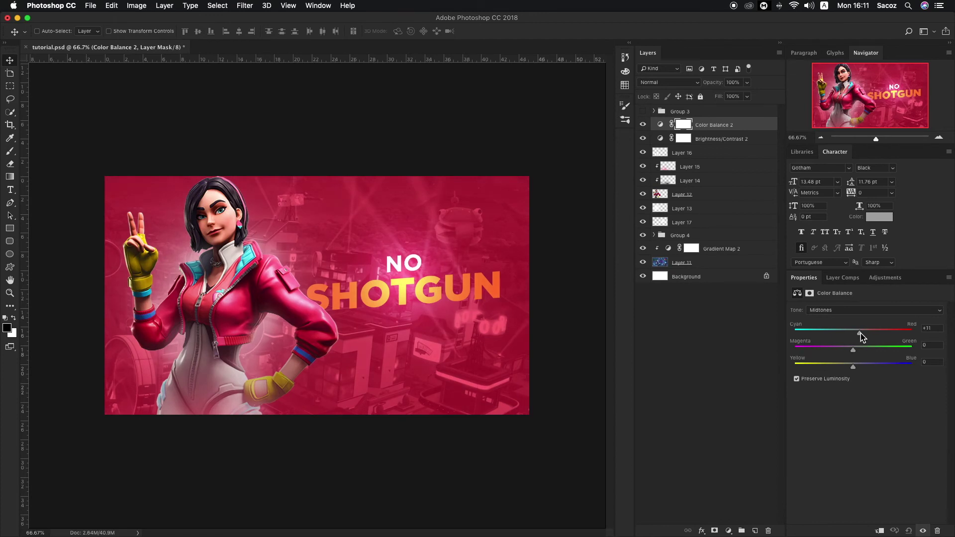
pyautogui.click(851, 366)
# - Compare the thumbnail with and without the Color Balance adjustment and against the reference version in Group 3
pyautogui.click(643, 122)
pyautogui.click(644, 115)
pyautogui.click(644, 116)
pyautogui.keyDown('alt'); pyautogui.click(352, 296); pyautogui.keyUp('alt')
pyautogui.press('v')
pyautogui.click(643, 125)
pyautogui.click(643, 124)
pyautogui.click(644, 125)
pyautogui.click(643, 124)
# - Group all layers from Color Balance 2 to Layer 11, duplicate the group and merge the copy into one pixel layer
pyautogui.keyDown('shift'); pyautogui.click(705, 266); pyautogui.keyUp('shift')
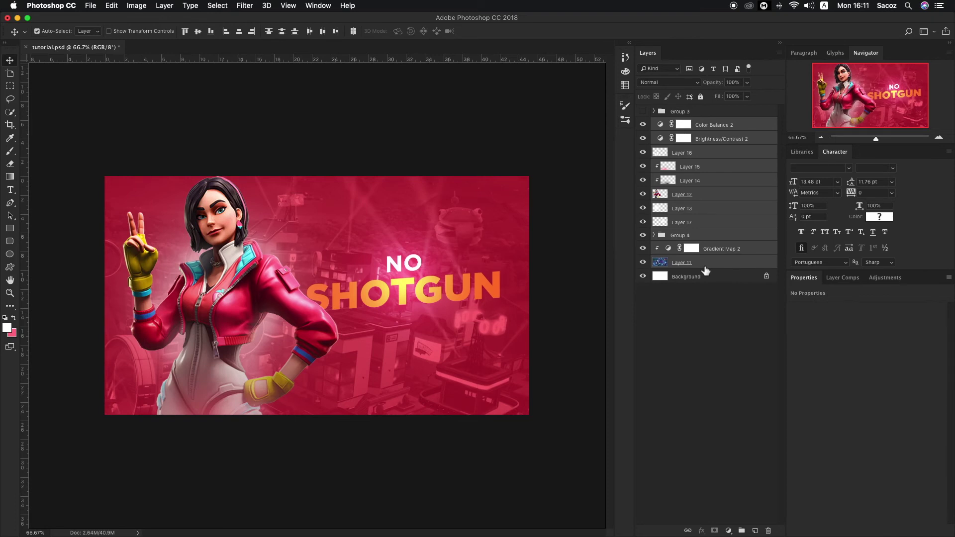
pyautogui.press('super+g')
pyautogui.press('super+j')
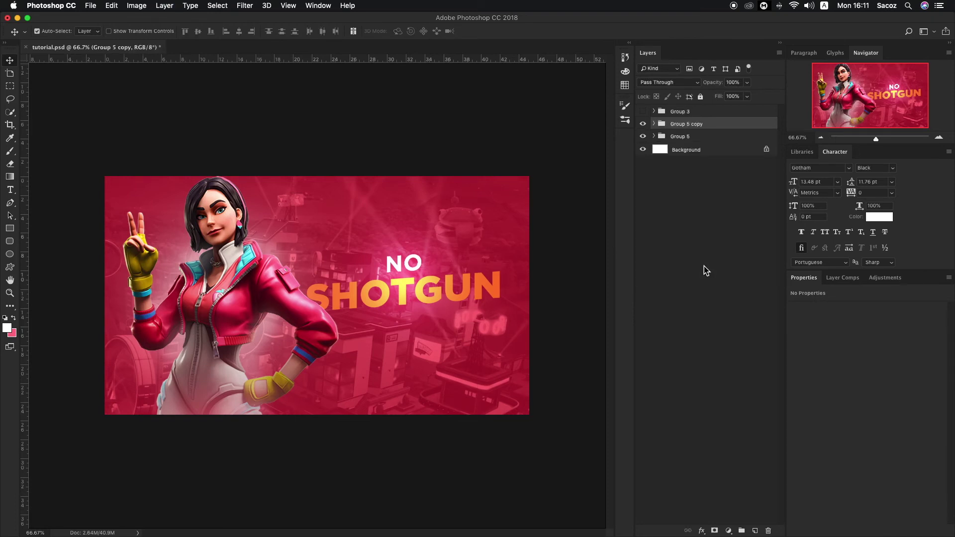
pyautogui.press('super+e')
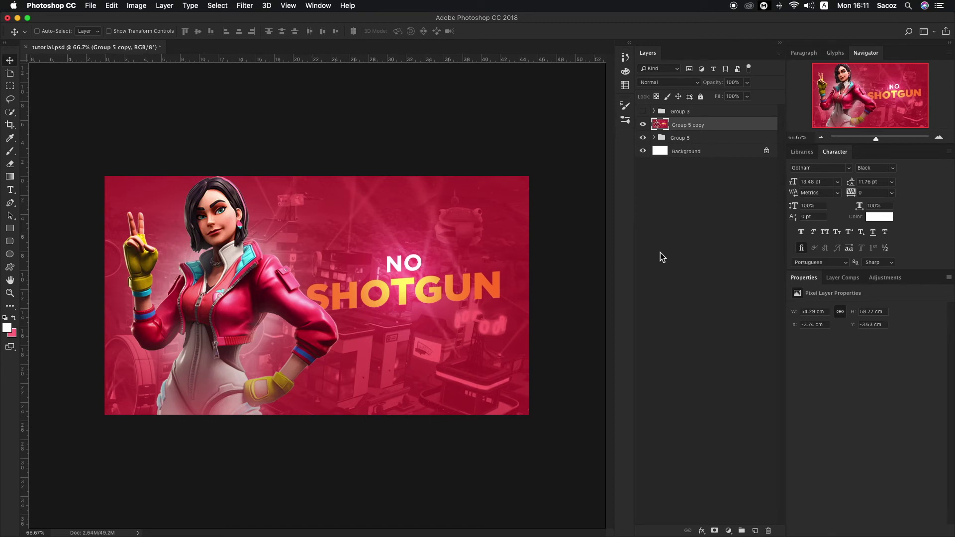
# - Copy the full 45.16 × 25.40 cm canvas area of the merged layer to a new layer and delete the oversized merged copy
pyautogui.click(12, 86)
pyautogui.moveTo(103, 175); pyautogui.dragTo(581, 428)
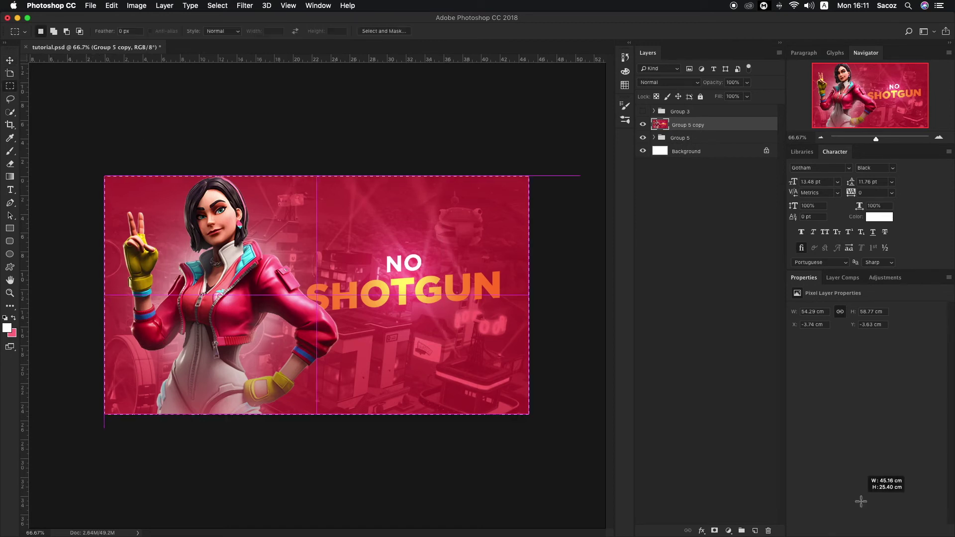
pyautogui.press('super+j')
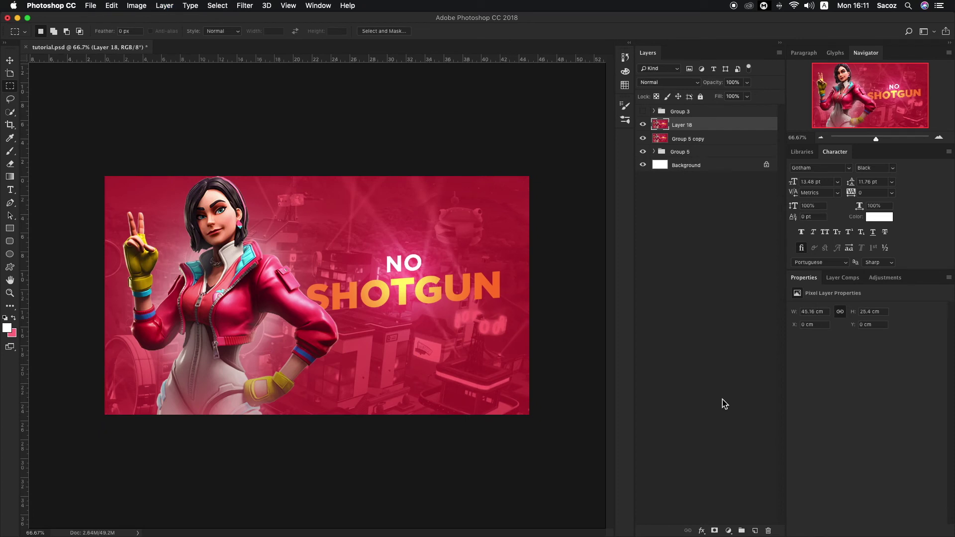
pyautogui.click(714, 142)
pyautogui.press('Delete')
pyautogui.click(695, 127)
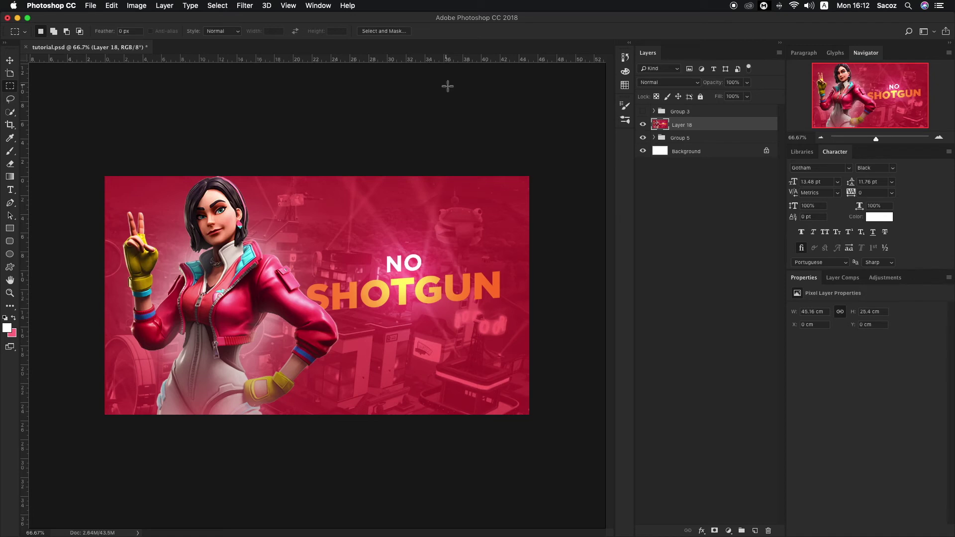
# - In the Camera Raw Filter on Layer 18, set Exposure +0.05, Contrast +6, Highlights +15, Shadows -33, Whites +20 and Blacks -7
pyautogui.click(245, 5)
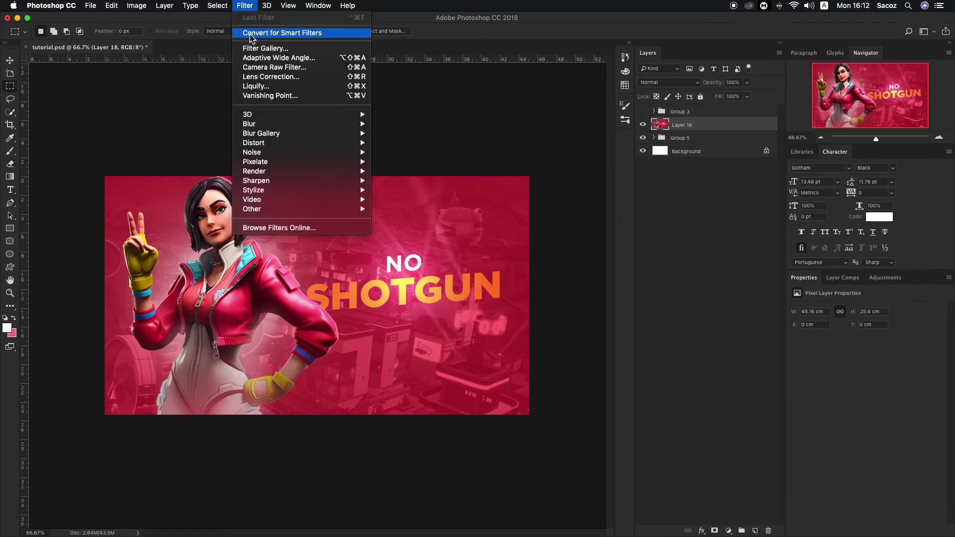
pyautogui.click(258, 67)
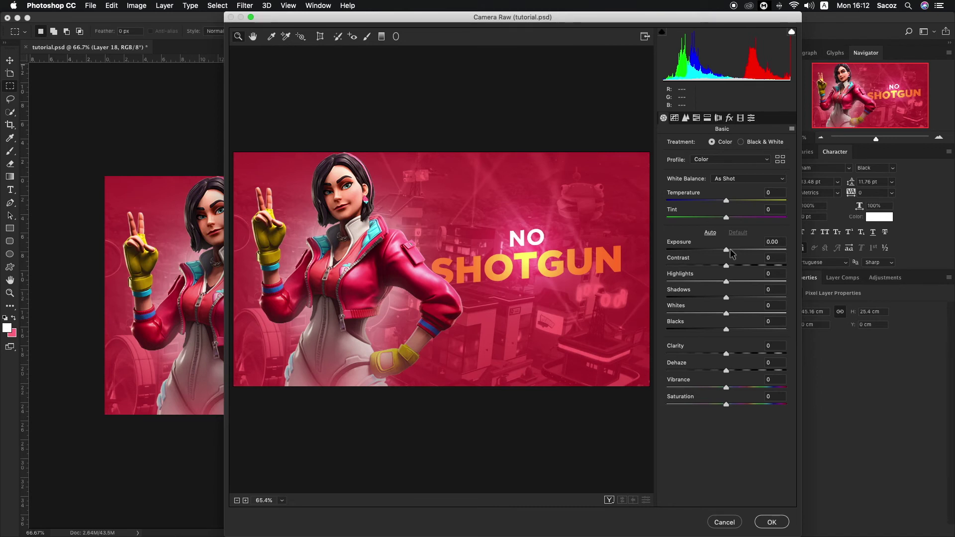
pyautogui.moveTo(730, 249); pyautogui.dragTo(735, 283)
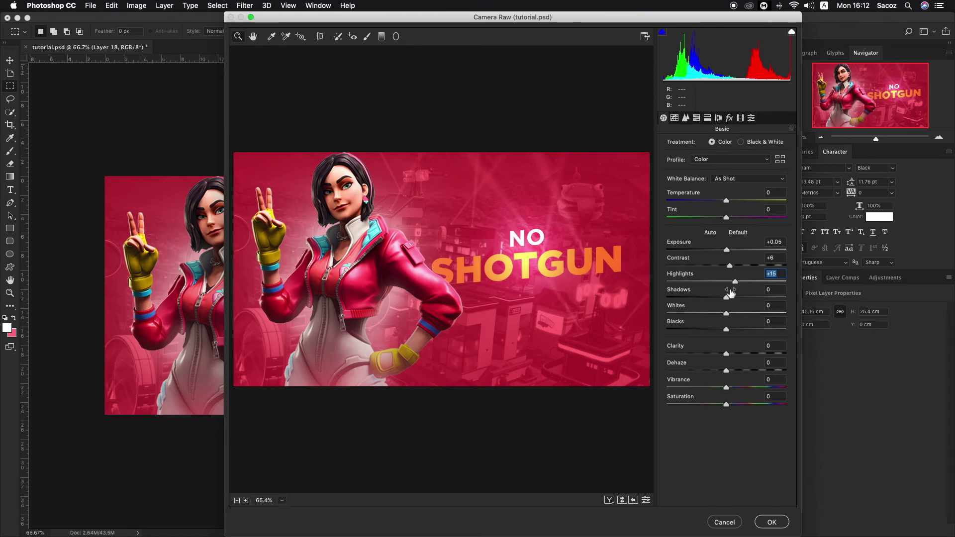
pyautogui.moveTo(726, 297); pyautogui.dragTo(723, 330)
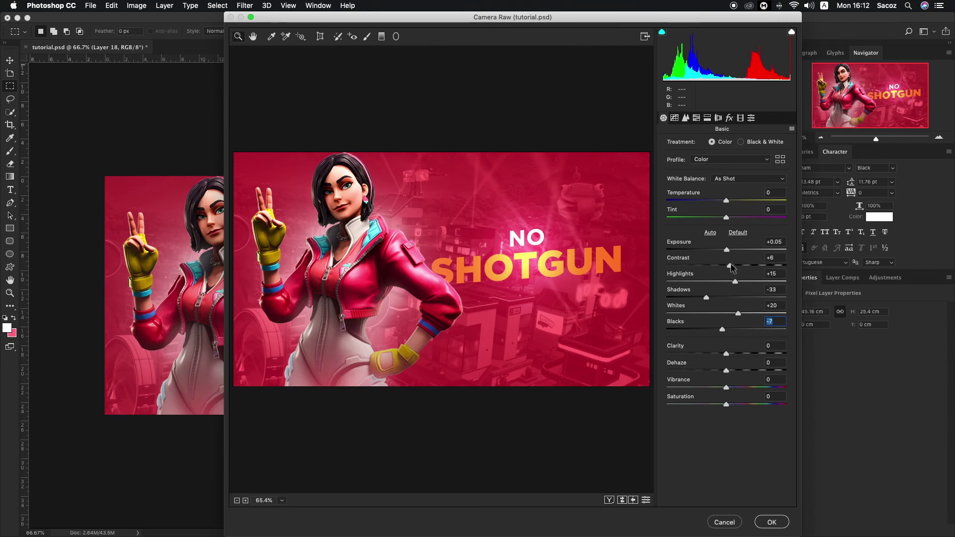
# - Set the Split Toning highlights saturation to 18 in Camera Raw
pyautogui.click(676, 118)
pyautogui.click(687, 118)
pyautogui.click(696, 118)
pyautogui.click(707, 118)
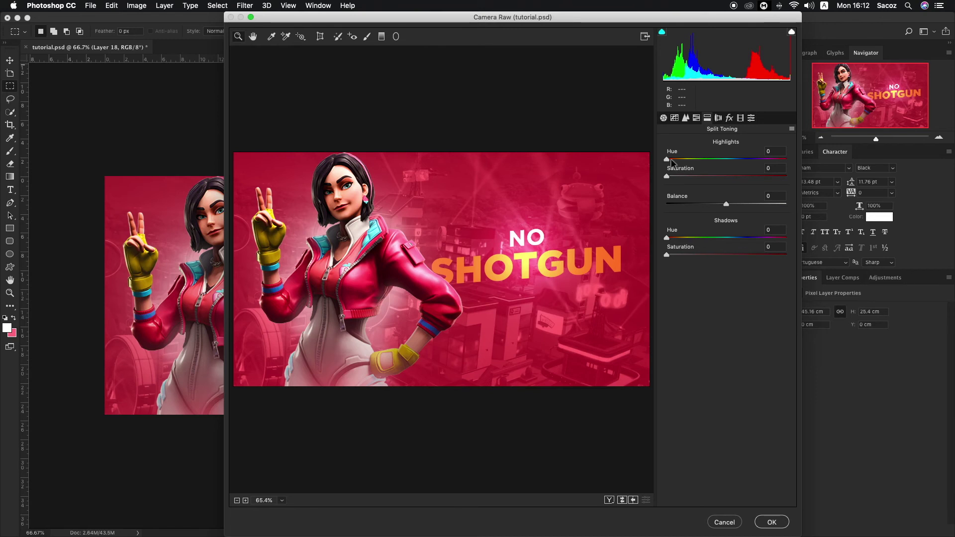
pyautogui.moveTo(669, 179); pyautogui.dragTo(690, 180)
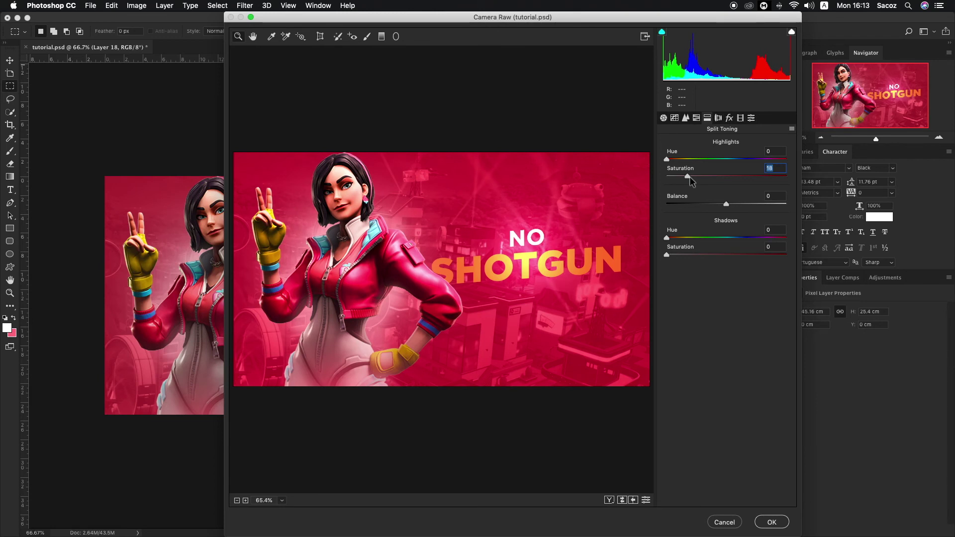
# - Try a highlights hue of 200 with saturation 22, and return the hue to 0
pyautogui.moveTo(666, 160); pyautogui.dragTo(782, 183)
pyautogui.press('super+z')
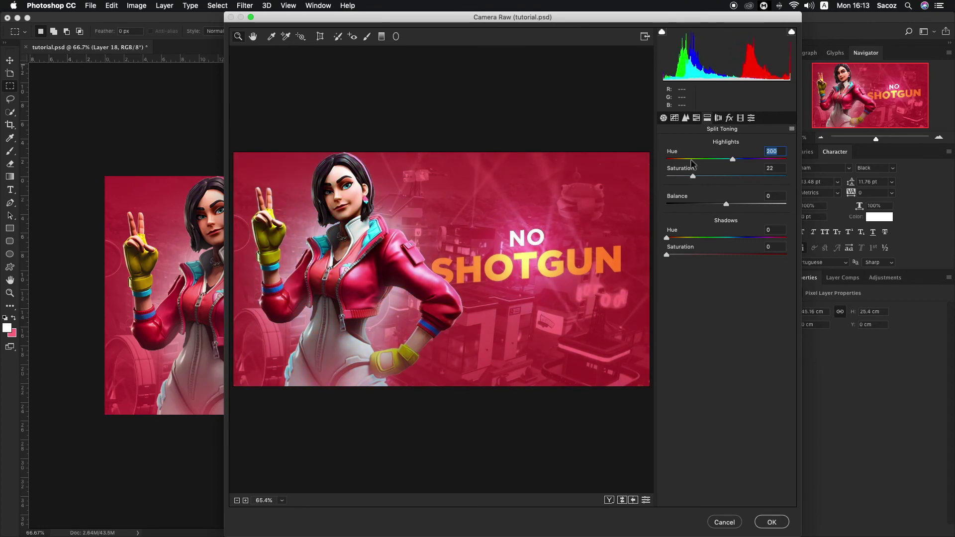
pyautogui.moveTo(670, 162); pyautogui.dragTo(656, 154)
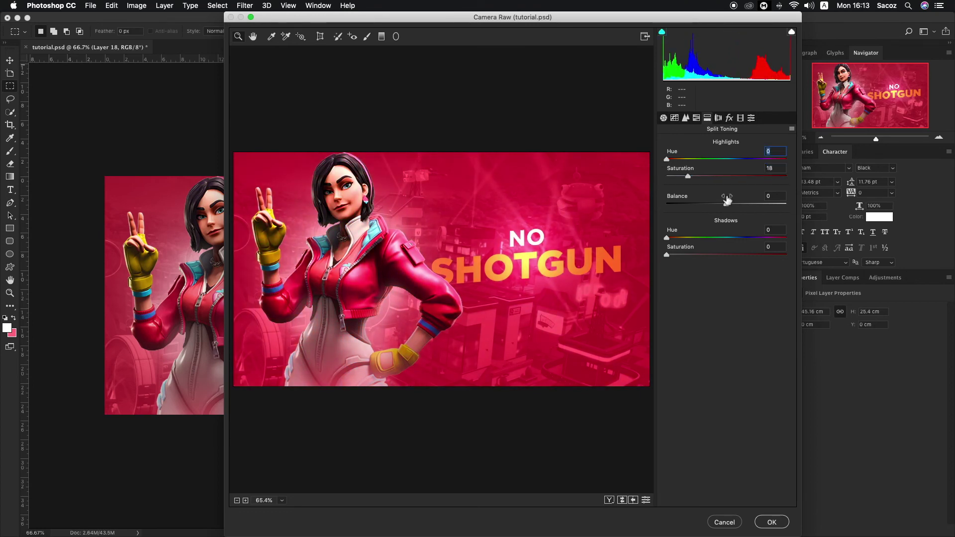
# - Raise the Split Toning saturation to 26 for the highlights and 8 for the shadows
pyautogui.moveTo(688, 177); pyautogui.dragTo(697, 178)
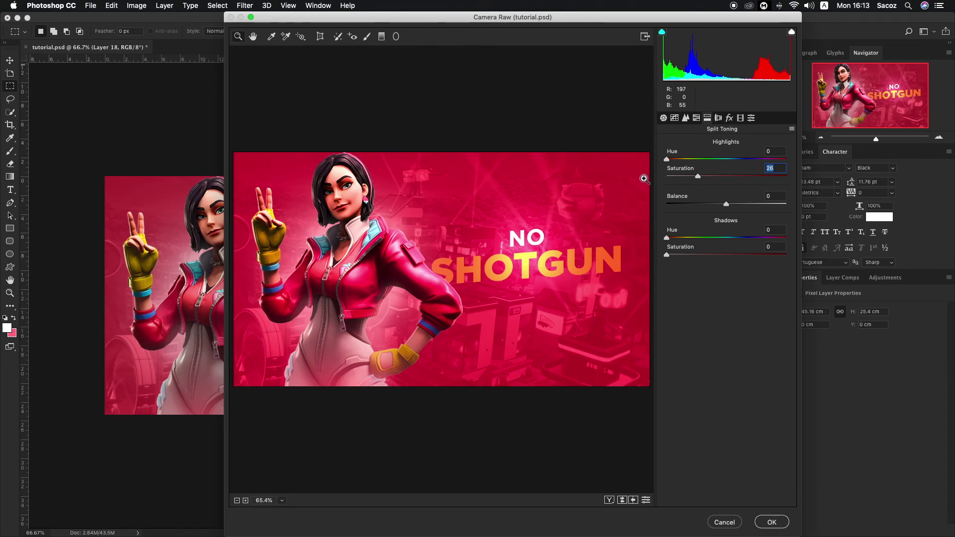
pyautogui.moveTo(670, 258)
pyautogui.mouseDown()
pyautogui.moveTo(709, 254)
pyautogui.moveTo(676, 258)
pyautogui.mouseUp()
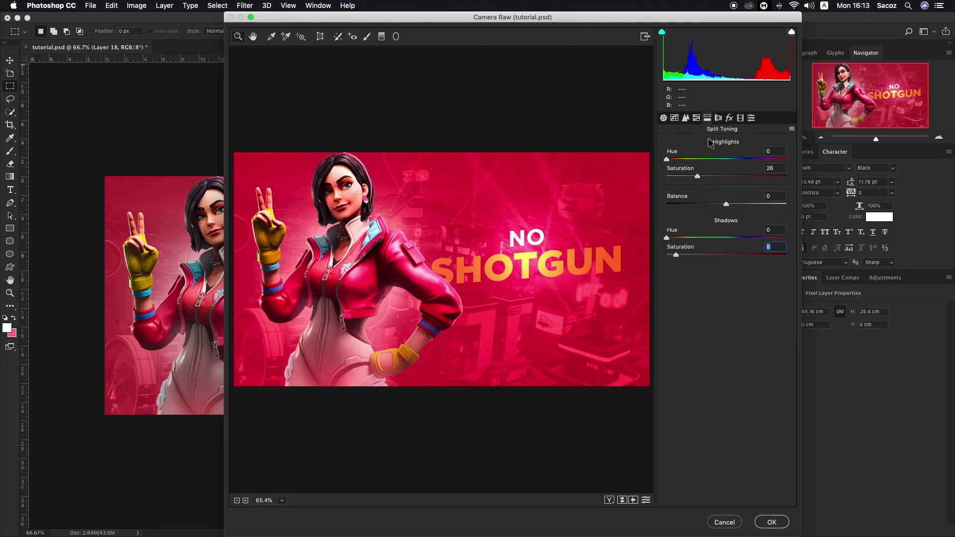
# - In HSL Adjustments, set Reds saturation to -13 and lower Magentas saturation, and set luminance to Reds +14 and Magentas +11
pyautogui.click(697, 118)
pyautogui.moveTo(727, 183); pyautogui.dragTo(718, 184)
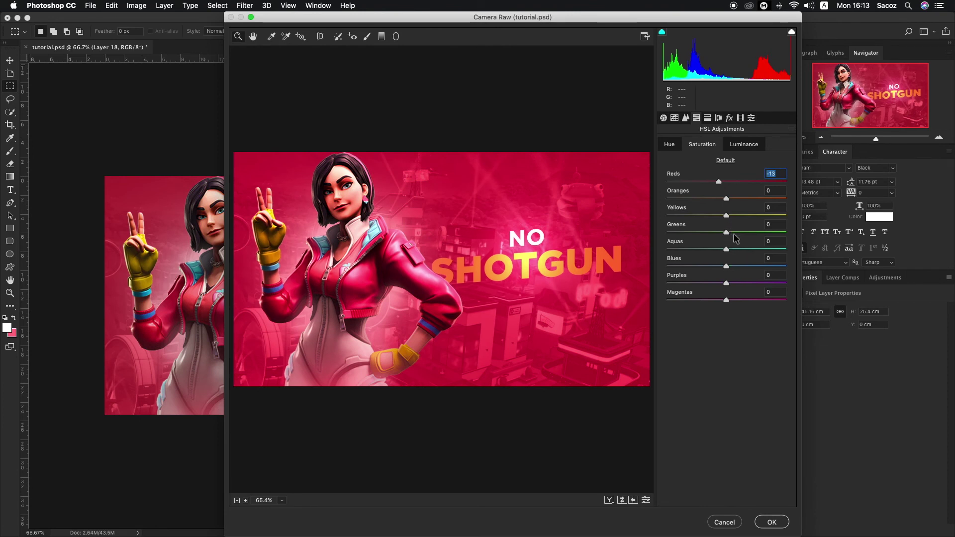
pyautogui.moveTo(726, 300); pyautogui.dragTo(717, 300)
pyautogui.click(729, 145)
pyautogui.moveTo(726, 183); pyautogui.dragTo(737, 186)
pyautogui.moveTo(727, 301); pyautogui.dragTo(731, 302)
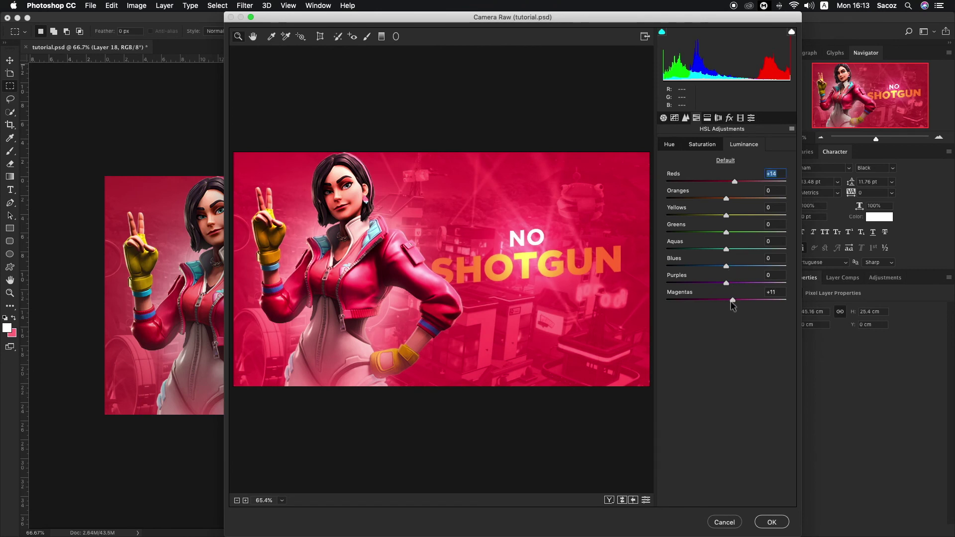
# - Set the HSL hue of Reds to -10, raise the Magentas hue, and apply the Camera Raw filter to Layer 18
pyautogui.click(670, 144)
pyautogui.moveTo(723, 184); pyautogui.dragTo(720, 183)
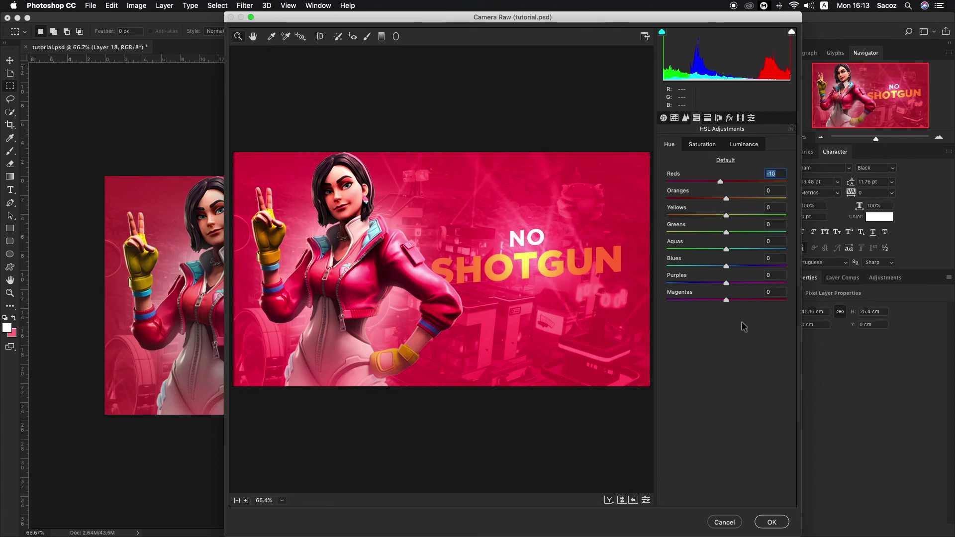
pyautogui.moveTo(726, 301); pyautogui.dragTo(736, 302)
pyautogui.click(785, 521)
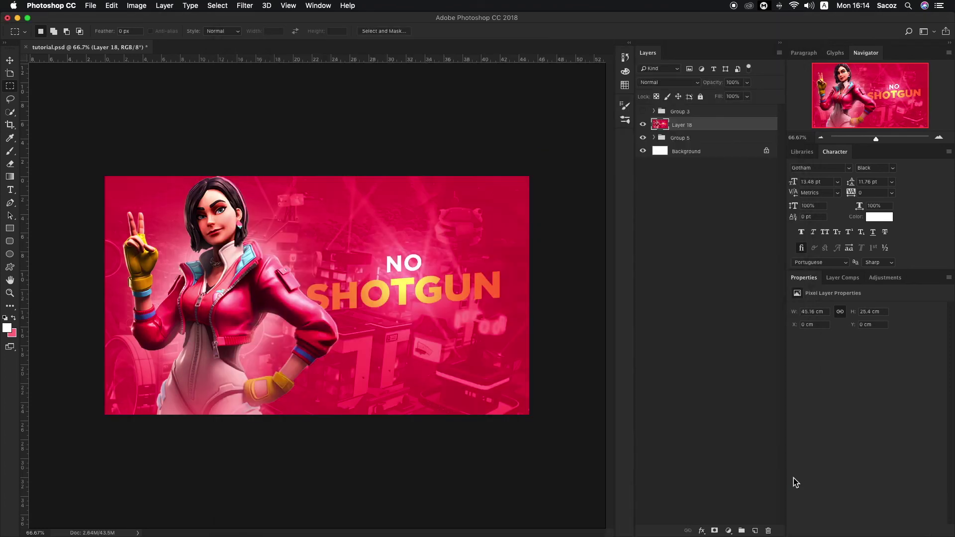
# - Compare the Camera Raw result on Layer 18 with the unfiltered artwork in Group 5
pyautogui.click(643, 129)
pyautogui.click(642, 128)
pyautogui.click(695, 139)
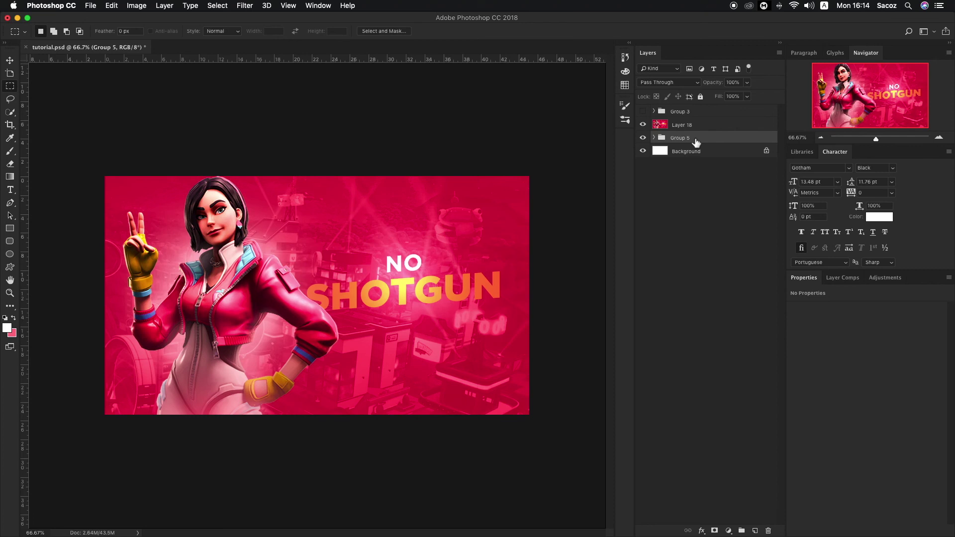
pyautogui.click(642, 124)
pyautogui.click(643, 124)
pyautogui.click(680, 128)
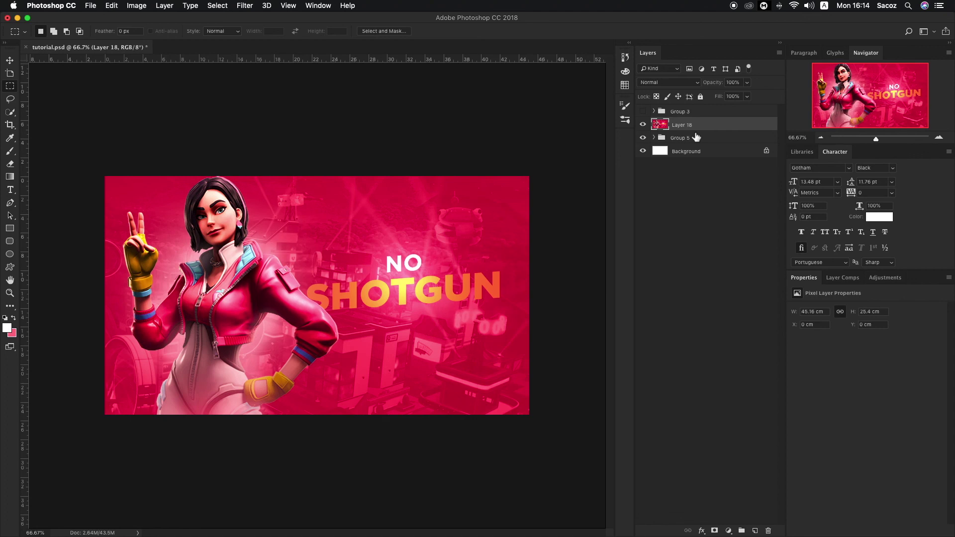
# - Hide Layer 18, review the effect of Group 5's adjustment, shading and glow layers by hiding and restoring them, and show Layer 18 again
pyautogui.click(642, 125)
pyautogui.click(660, 138)
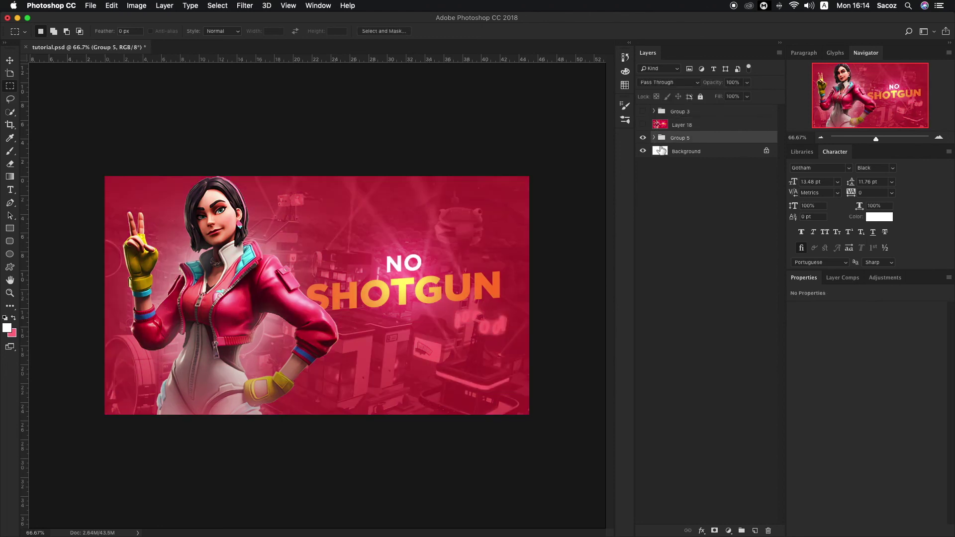
pyautogui.click(654, 138)
pyautogui.moveTo(642, 151); pyautogui.dragTo(643, 207)
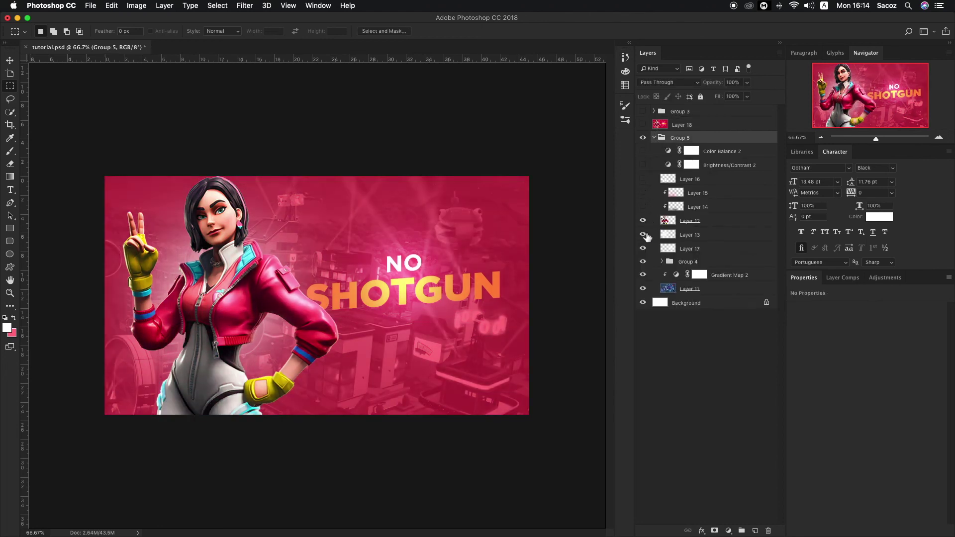
pyautogui.click(642, 235)
pyautogui.click(643, 249)
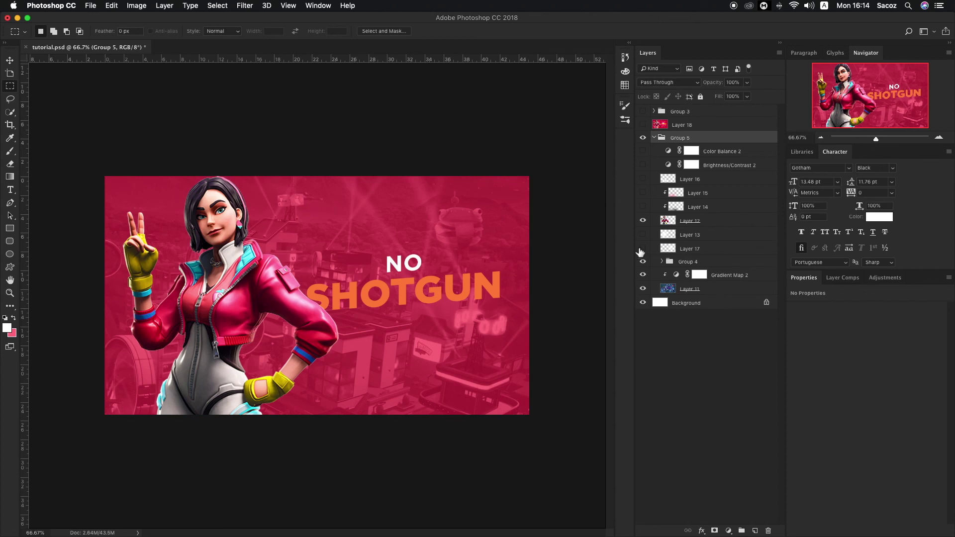
pyautogui.click(643, 248)
pyautogui.moveTo(647, 238); pyautogui.dragTo(642, 149)
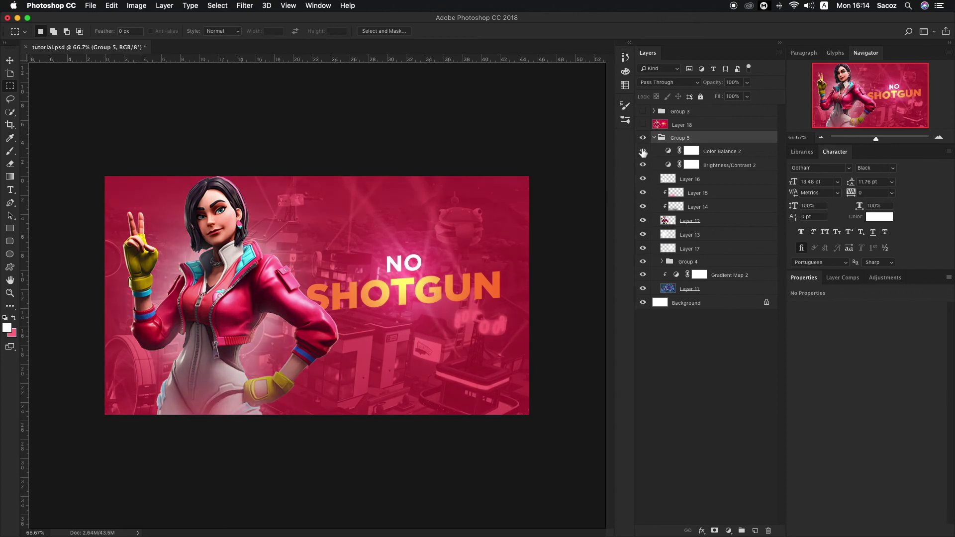
pyautogui.click(642, 125)
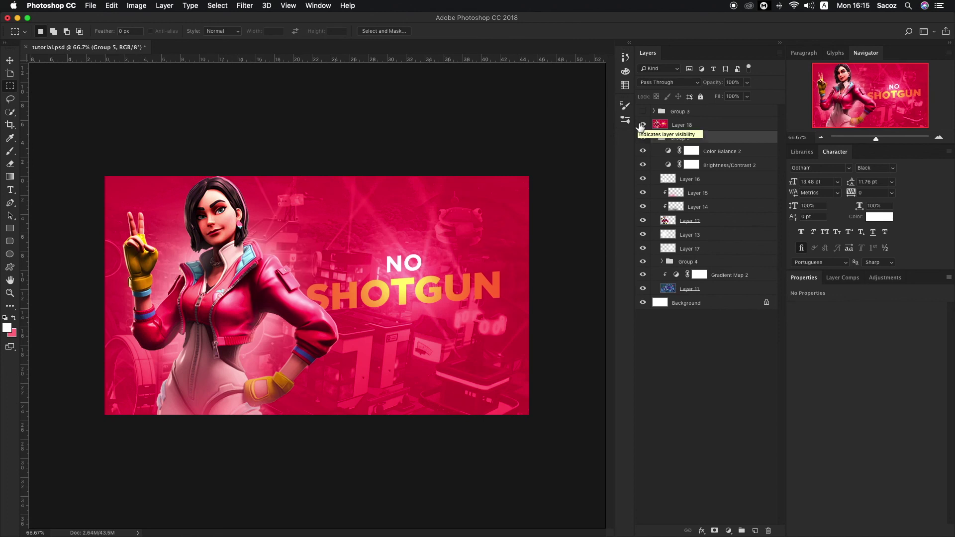